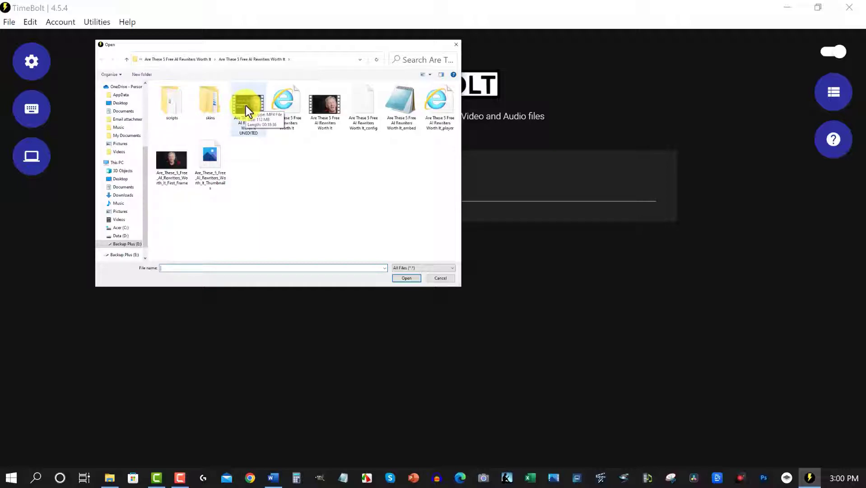
# - Load the video file "Are These 5 Free AI Rewriters Worth It UNEDITED.mp4" for silence detection
pyautogui.doubleClick(245, 106)
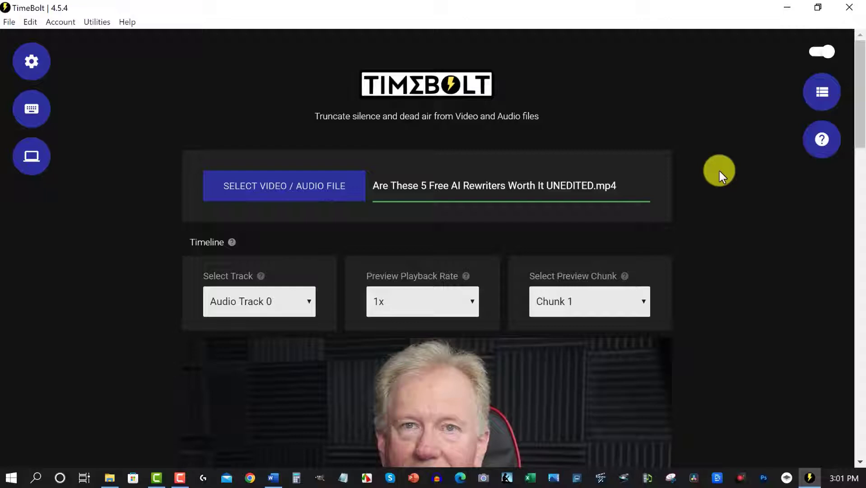
# - Restore the short removed section near 9 s on the timeline and check the video preview
pyautogui.scroll(-8, 719, 171)
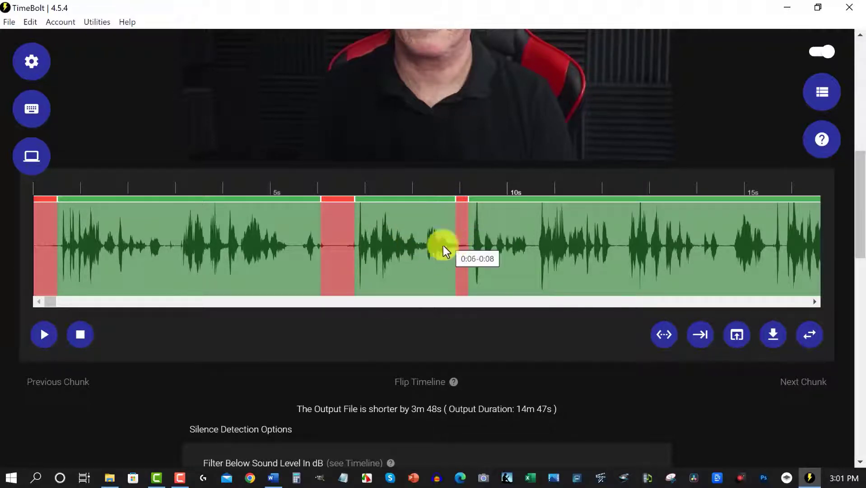
pyautogui.click(462, 200)
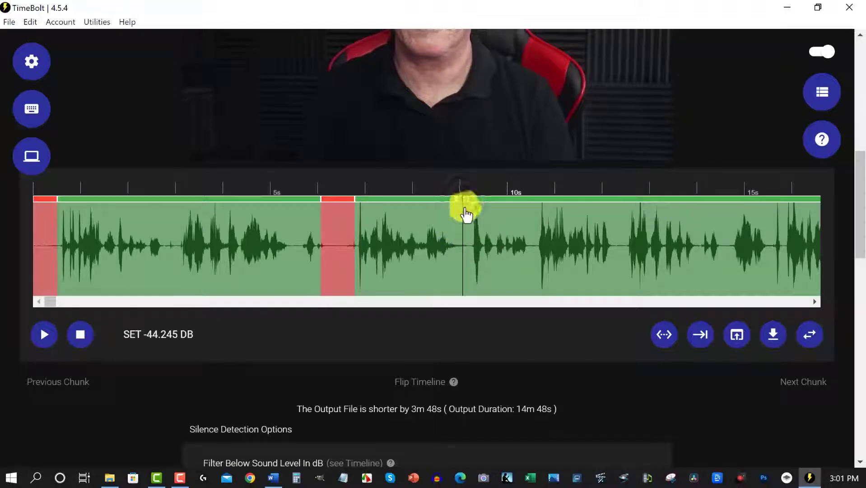
pyautogui.scroll(5, 309, 354)
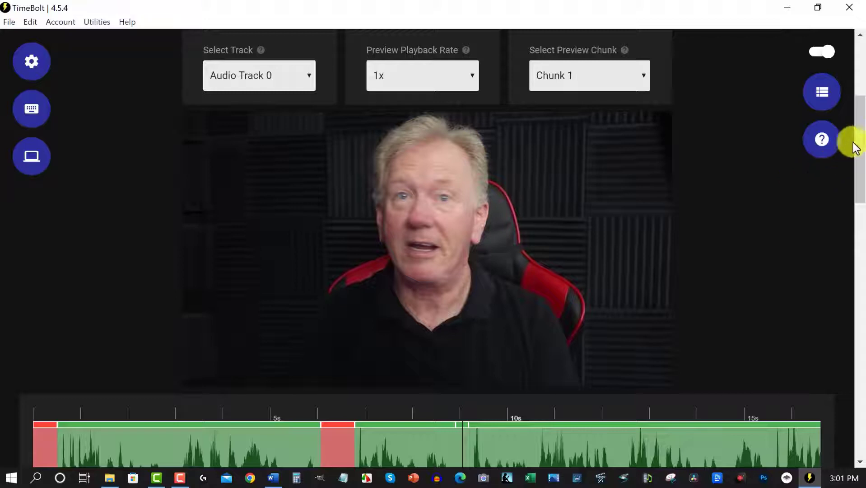
pyautogui.moveTo(854, 147); pyautogui.dragTo(862, 167)
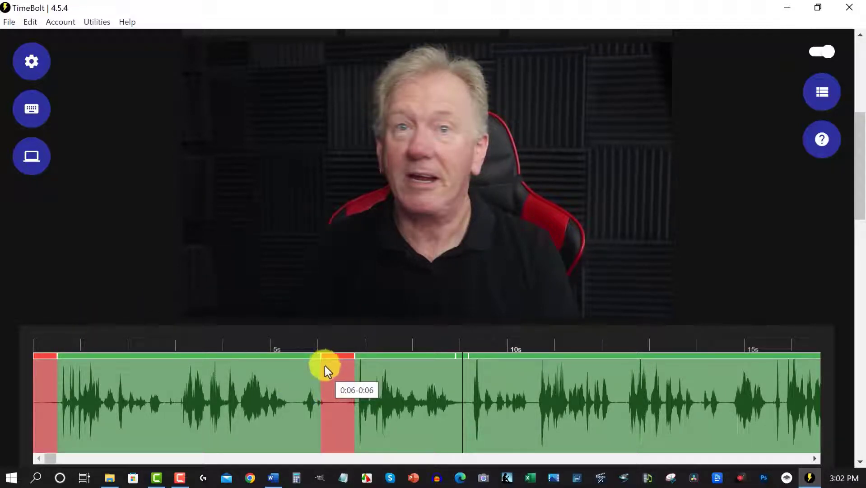
# - Set the filter sound level to -31.254 dB and update the silence detection, accepting that timeline edits are overwritten
pyautogui.scroll(-6, 484, 289)
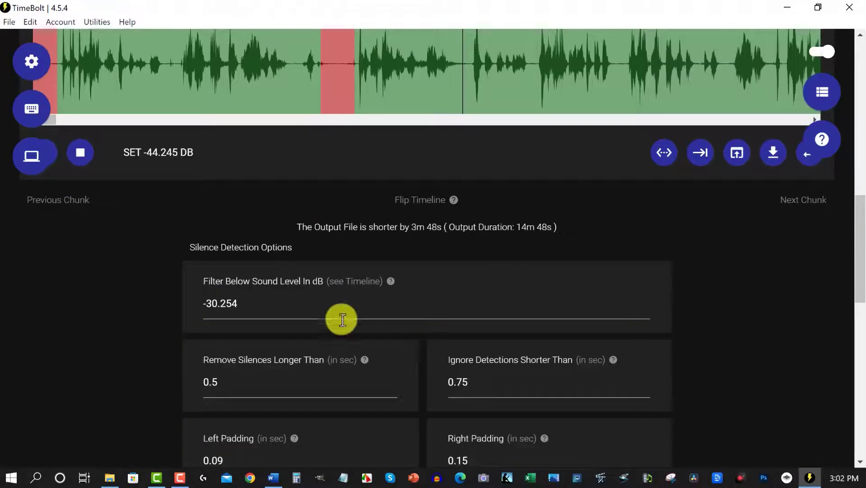
pyautogui.click(215, 305)
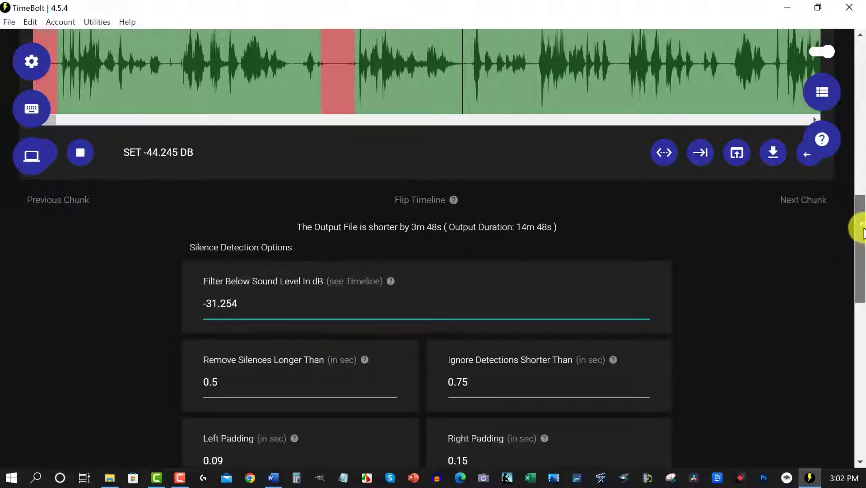
pyautogui.scroll(-3, 857, 228)
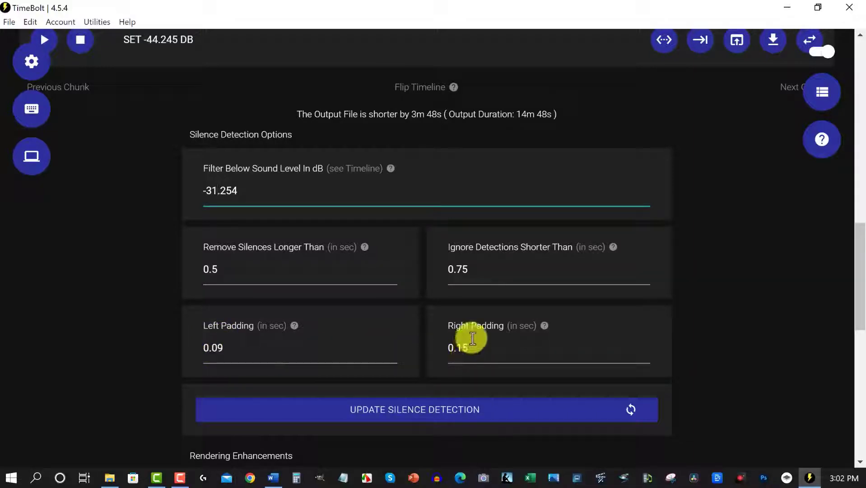
pyautogui.scroll(-3, 470, 338)
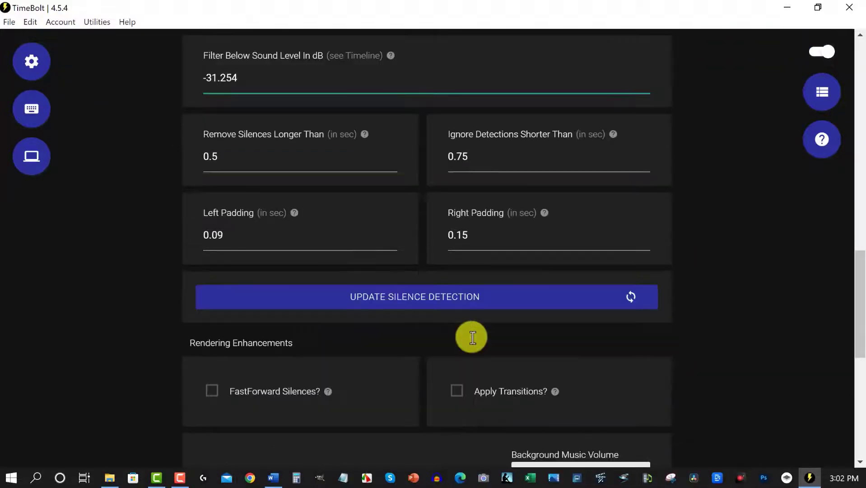
pyautogui.click(630, 298)
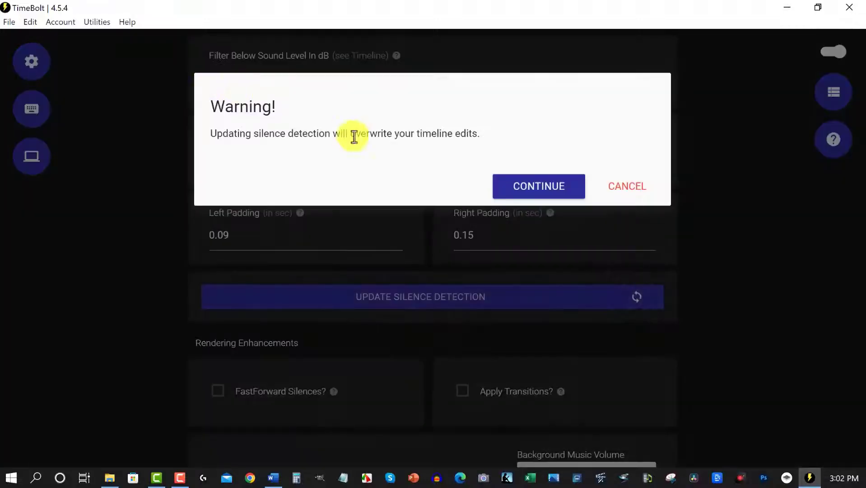
pyautogui.click(517, 197)
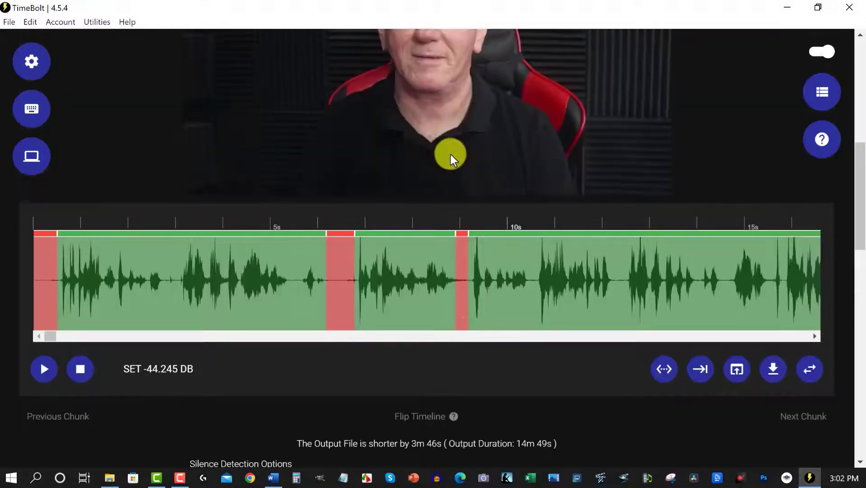
# - Restore the short removed section near 9 s and preview the video from the start of the first kept section
pyautogui.click(462, 244)
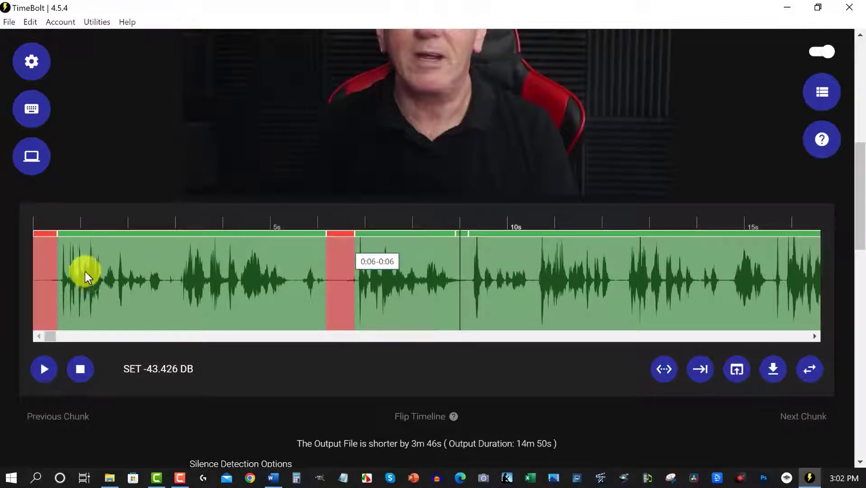
pyautogui.click(59, 258)
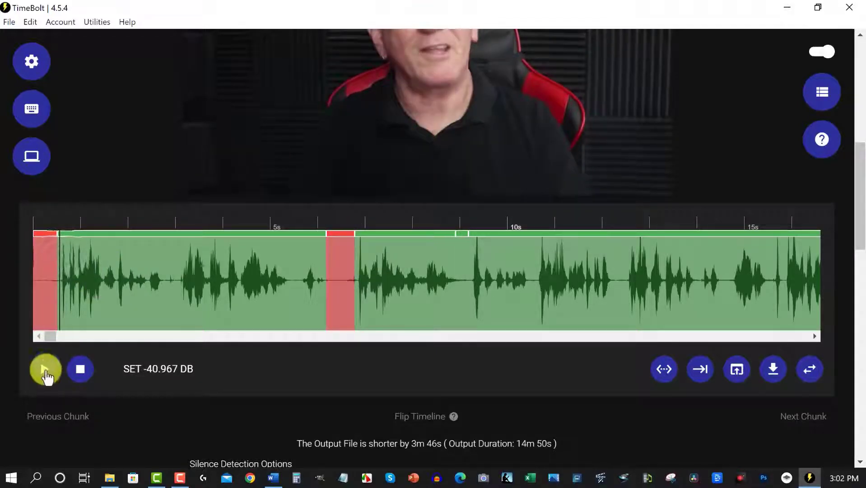
pyautogui.scroll(3, 346, 276)
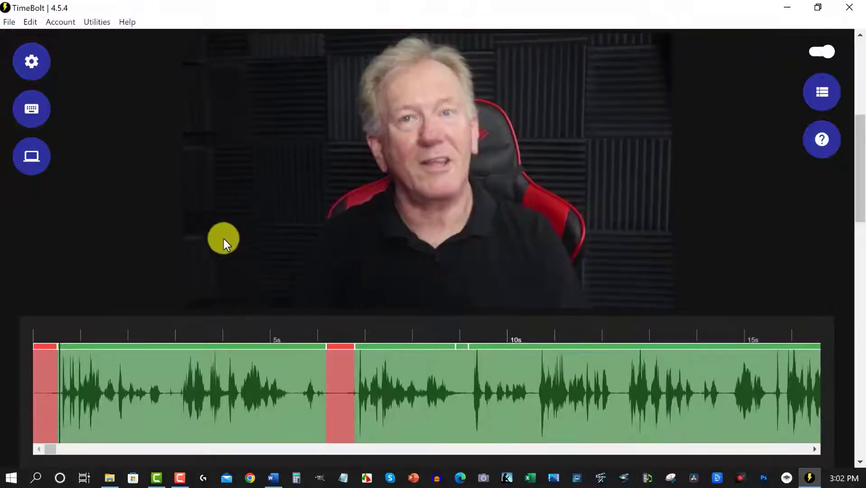
pyautogui.press('space')
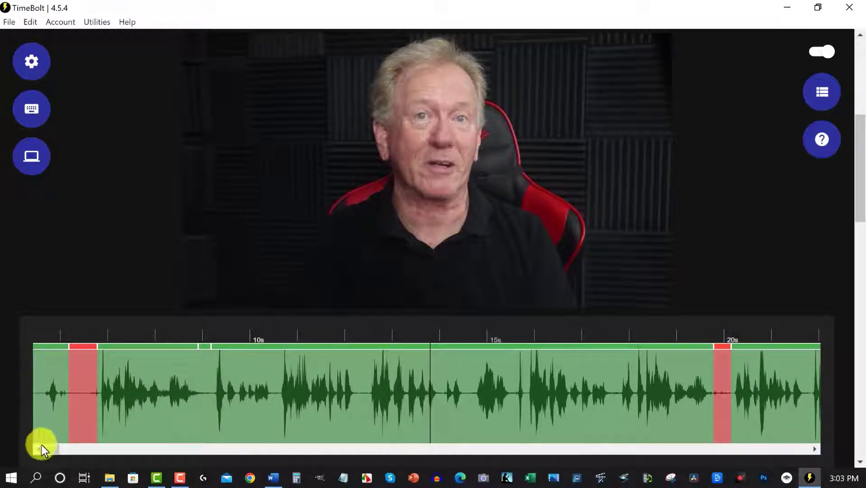
# - Preview the video from the start of the kept section just after 28 s
pyautogui.moveTo(51, 448); pyautogui.dragTo(61, 448)
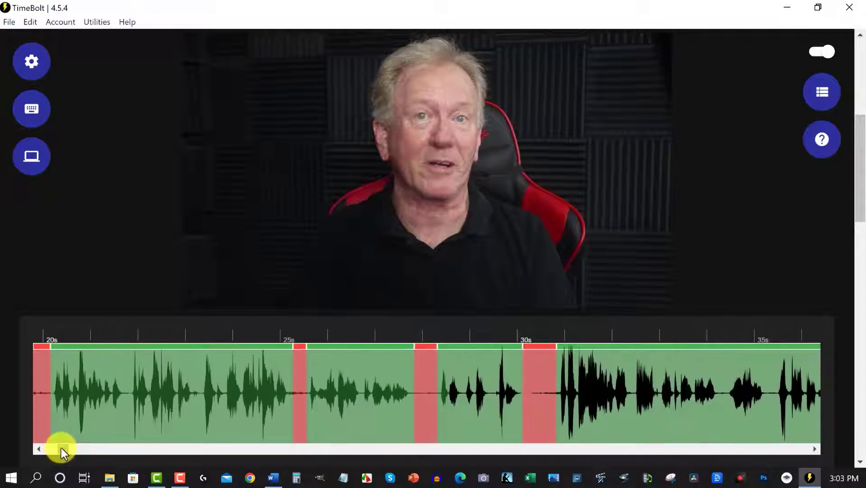
pyautogui.click(440, 351)
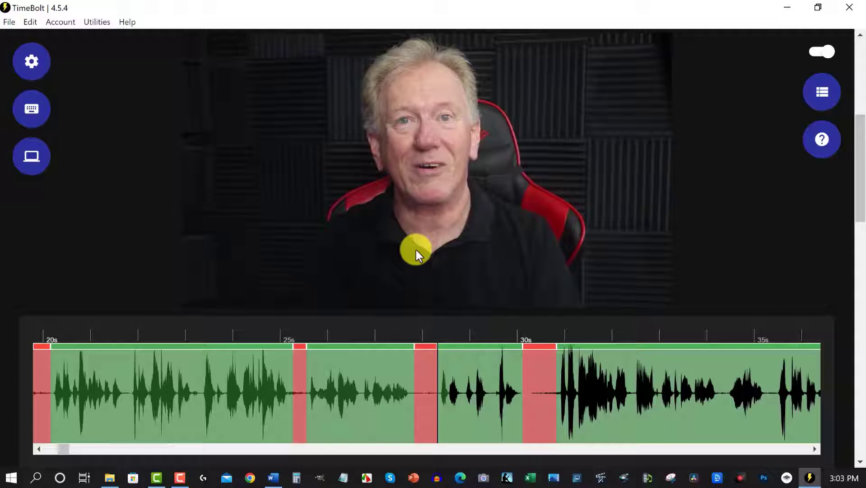
pyautogui.press('space')
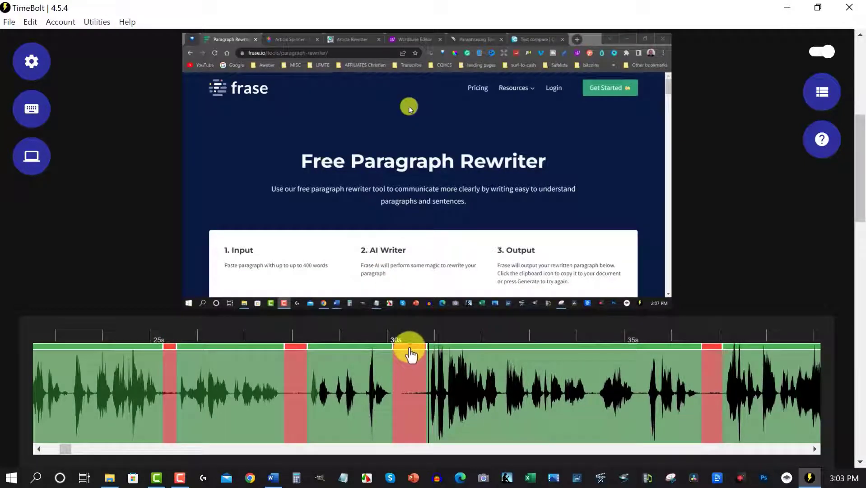
# - Restore the removed section just after 30 s so it is kept in the video
pyautogui.click(309, 363)
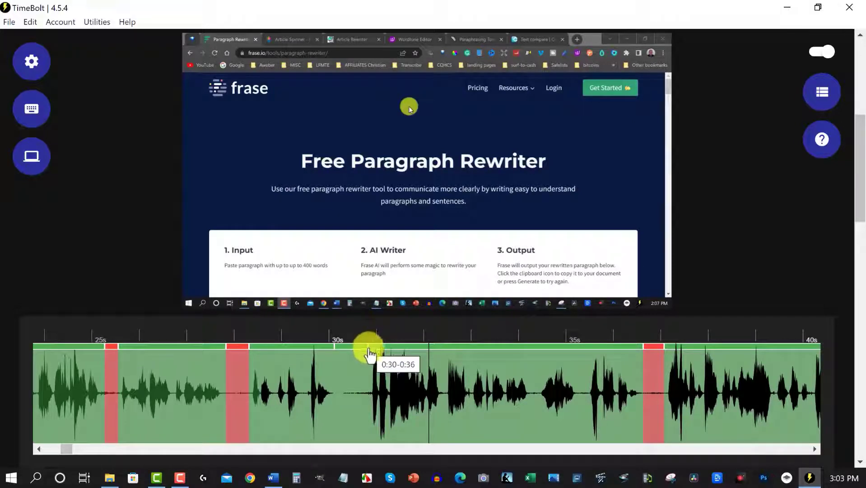
pyautogui.click(355, 352)
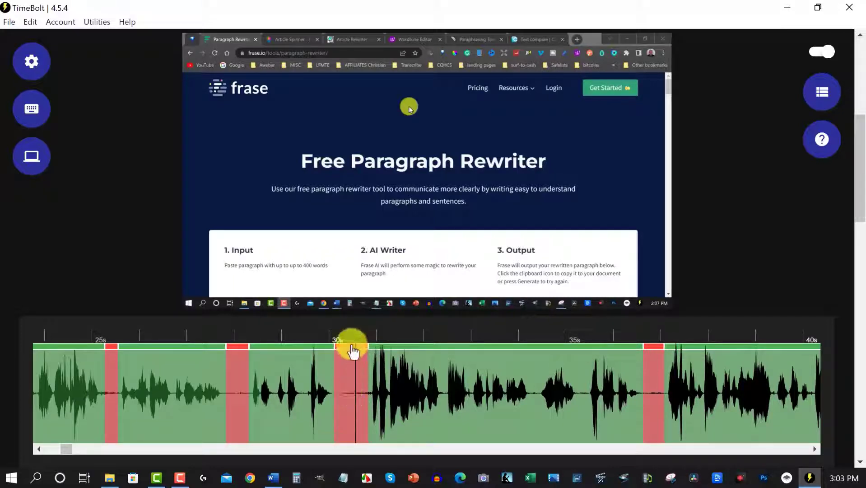
pyautogui.click(352, 348)
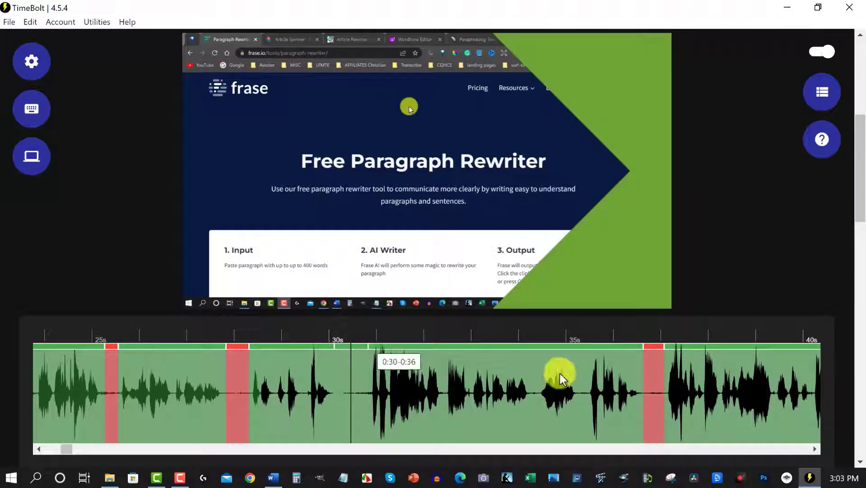
# - Apply a 75% punch-in anchored to the top-left on the 0:30-0:36 section, and place the playhead after the following silence
pyautogui.click(370, 352)
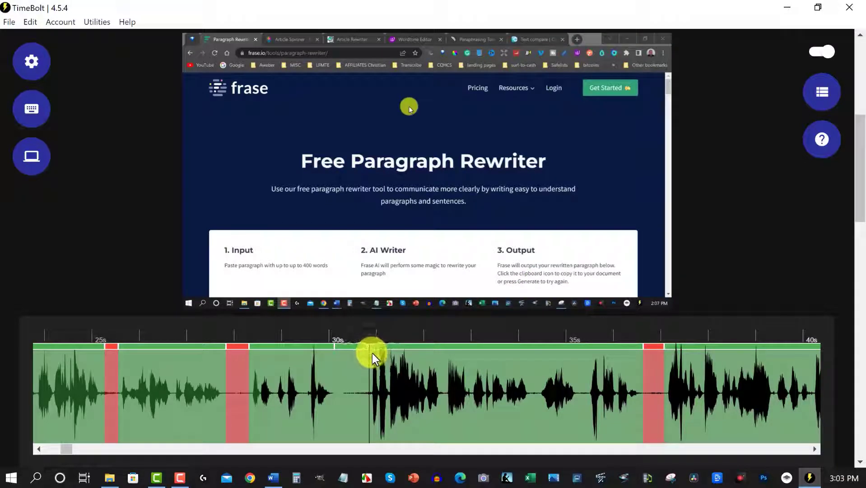
pyautogui.rightClick(433, 362)
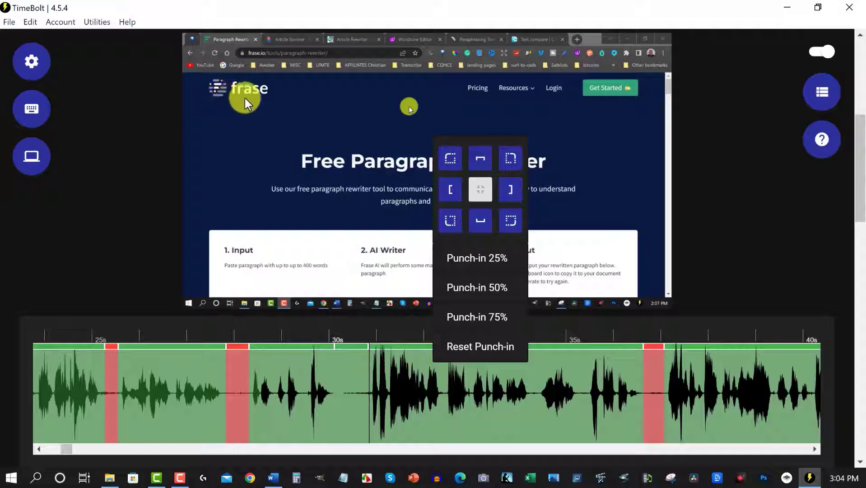
pyautogui.click(450, 158)
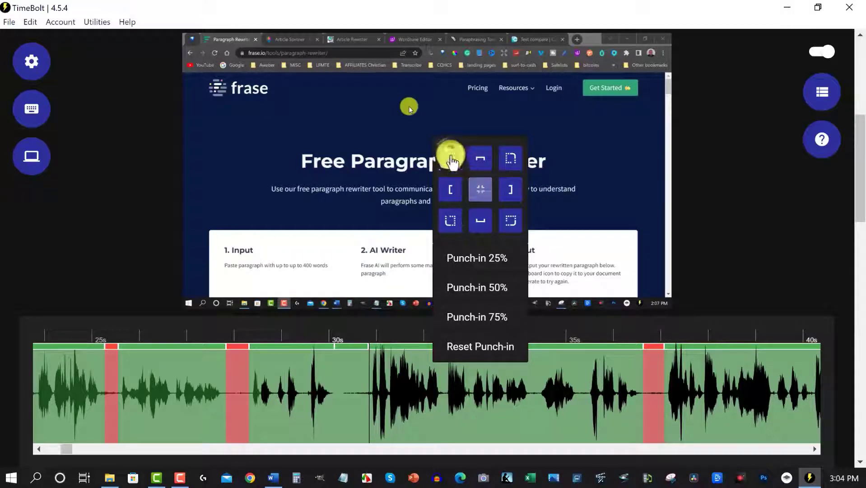
pyautogui.click(469, 322)
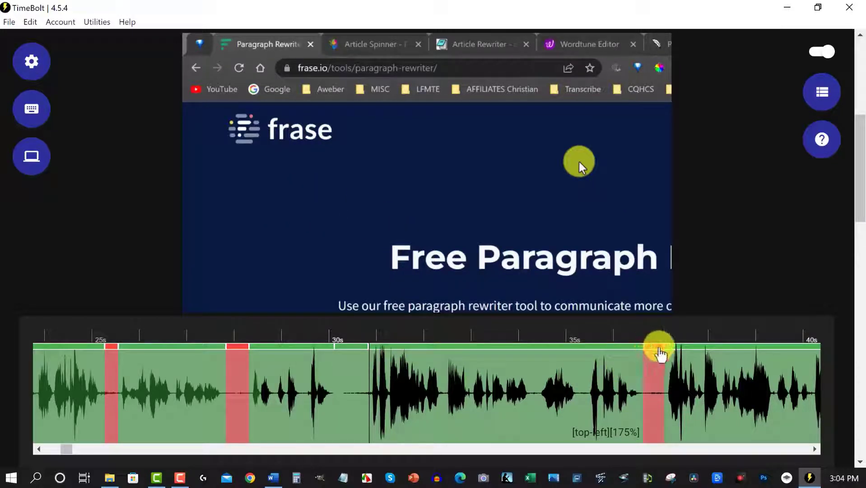
pyautogui.click(667, 355)
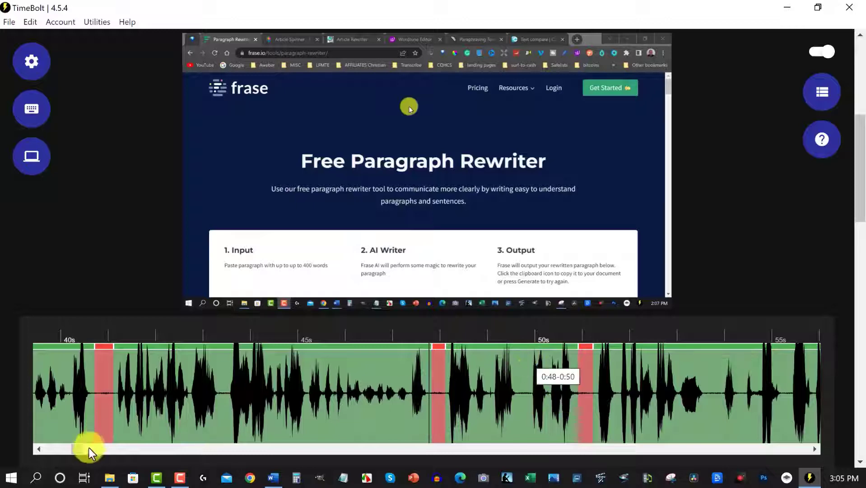
# - Split the kept section just before 3m 6s and mark the short piece after the split as removed
pyautogui.moveTo(75, 450); pyautogui.dragTo(172, 454)
pyautogui.click(375, 356)
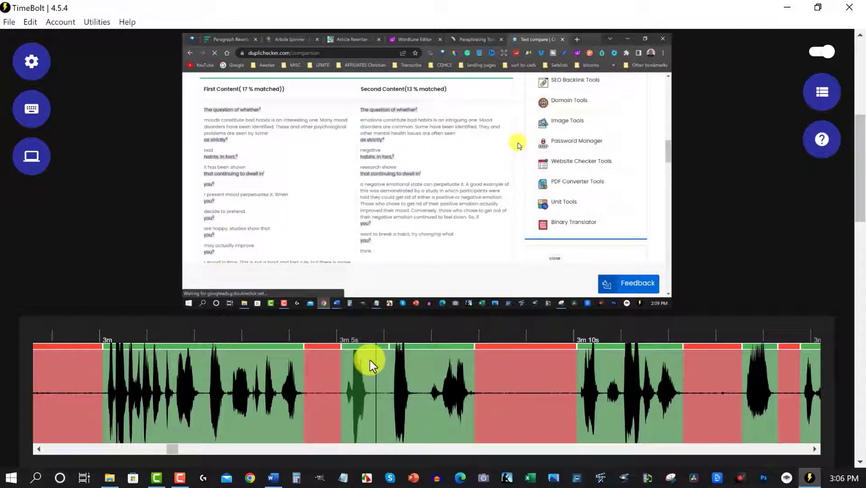
pyautogui.click(370, 361)
pyautogui.click(372, 362)
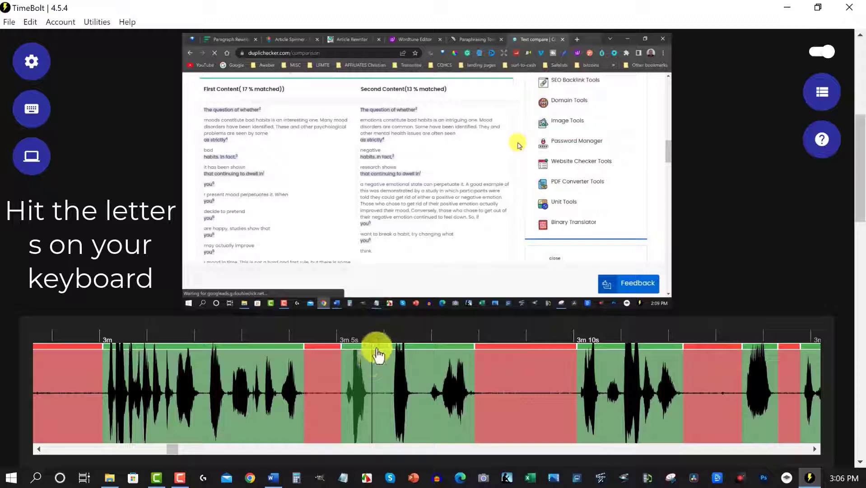
pyautogui.press('s')
pyautogui.click(378, 348)
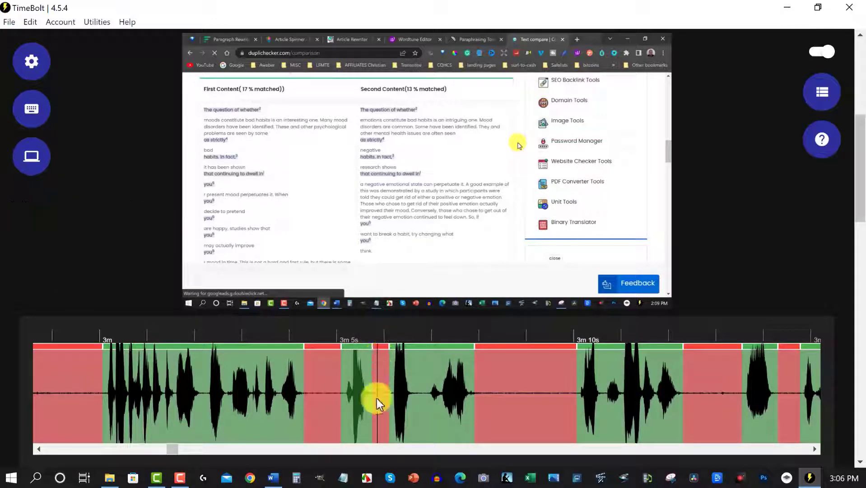
pyautogui.click(381, 347)
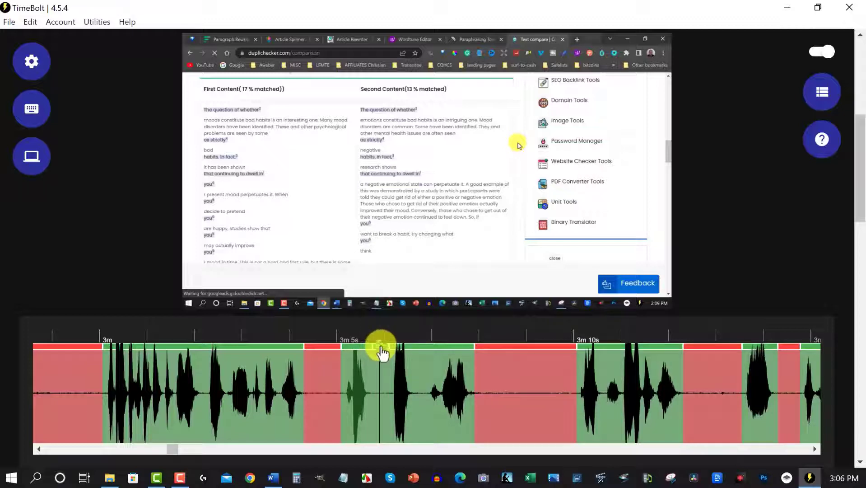
pyautogui.click(381, 347)
# - Preview the video from about 3m 1s, and again from the start of the removed section near 2m 56s
pyautogui.click(144, 364)
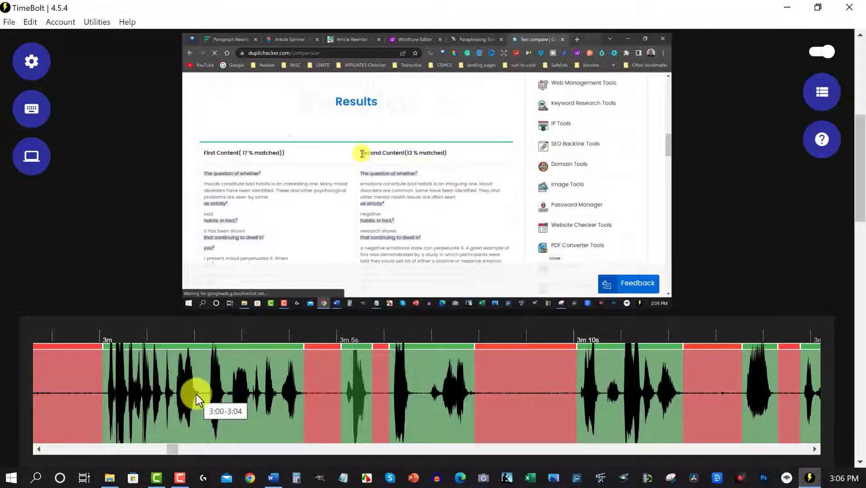
pyautogui.press('space')
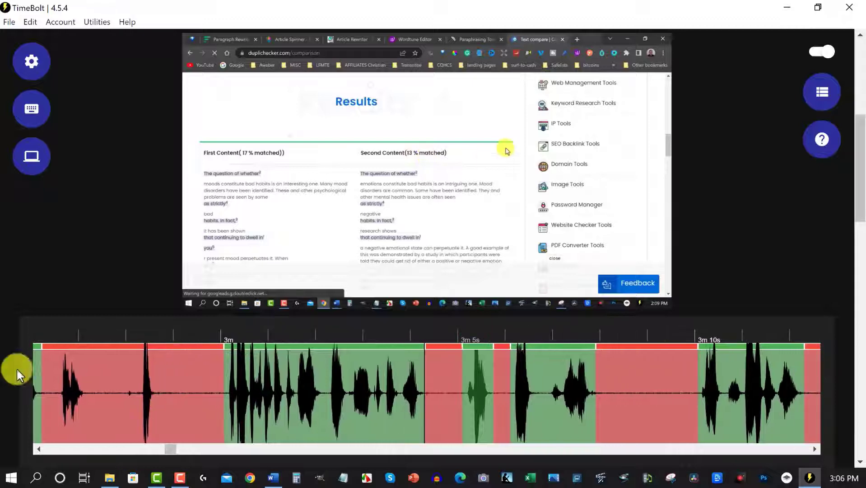
pyautogui.click(51, 371)
pyautogui.press('space')
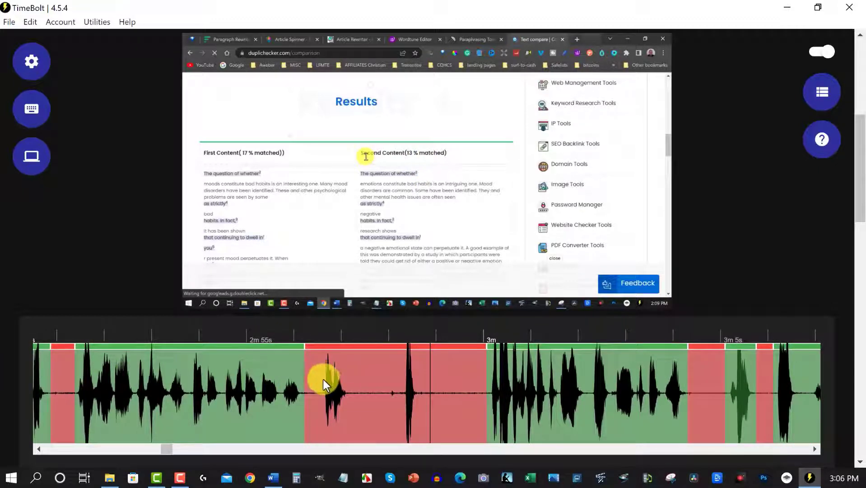
# - Split the removed section at about 2m 56.5s and 2m 57s, and mark the short piece between the splits as kept
pyautogui.click(321, 378)
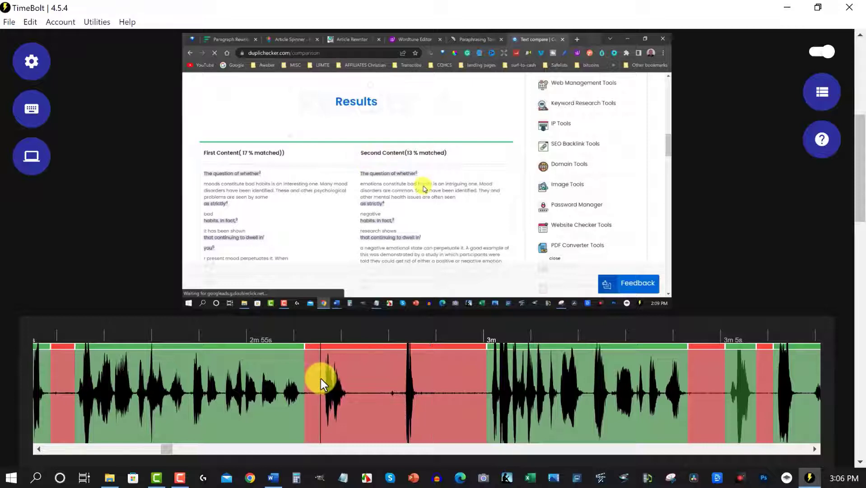
pyautogui.click(350, 379)
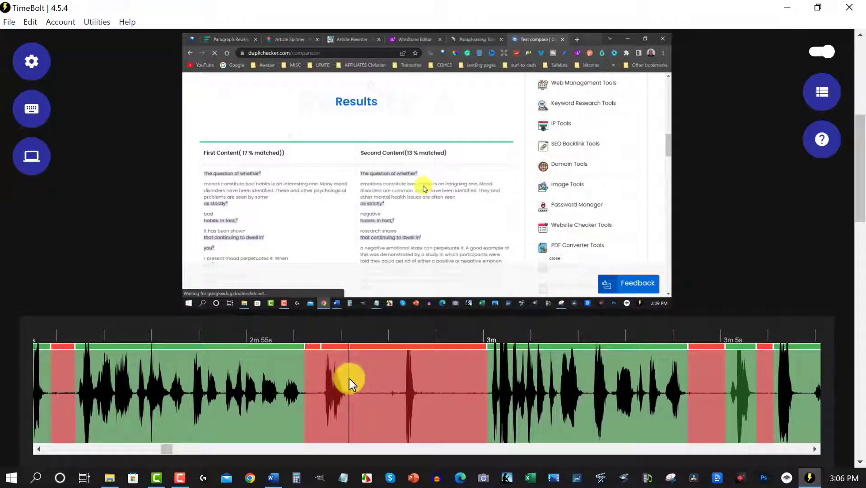
pyautogui.click(333, 348)
pyautogui.click(335, 353)
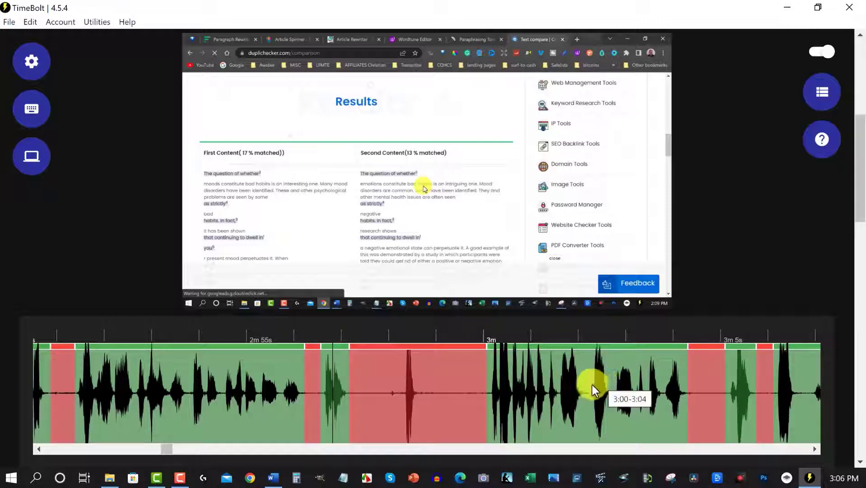
# - Check the output duration, and preview the video from the faint sound in the removed section near 5m 16s
pyautogui.moveTo(166, 447); pyautogui.dragTo(243, 453)
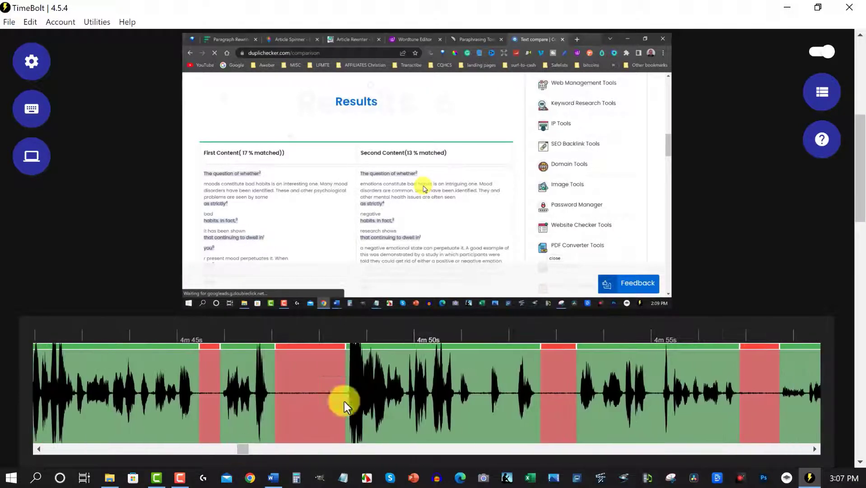
pyautogui.scroll(-5, 433, 350)
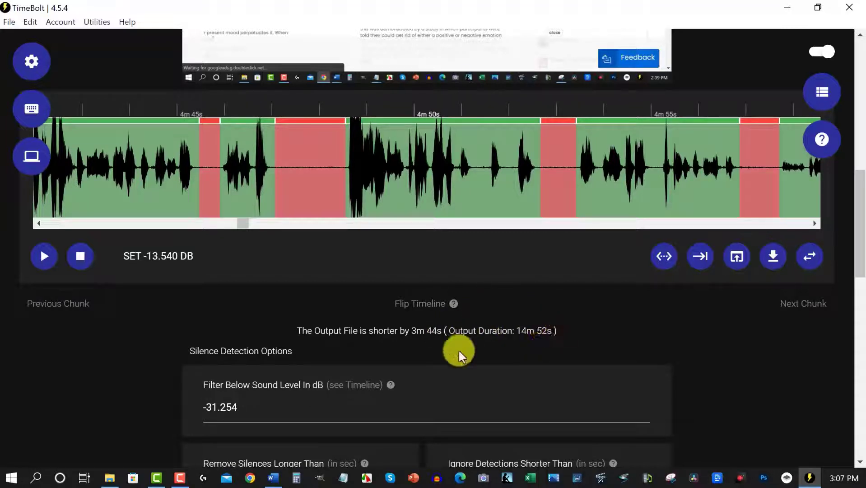
pyautogui.scroll(3, 459, 351)
pyautogui.moveTo(243, 336); pyautogui.dragTo(258, 340)
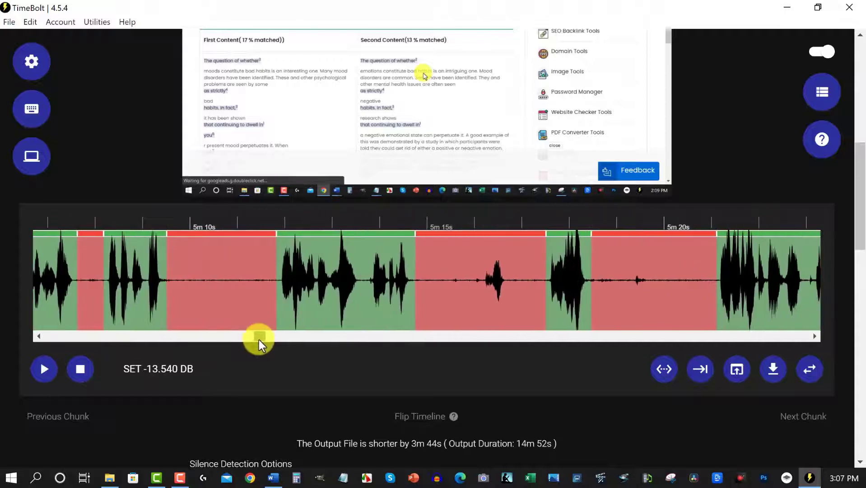
pyautogui.click(480, 264)
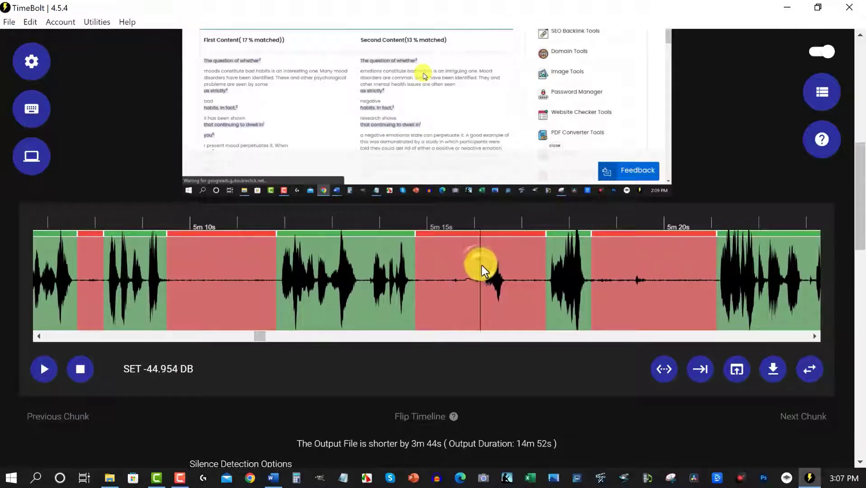
pyautogui.press('space')
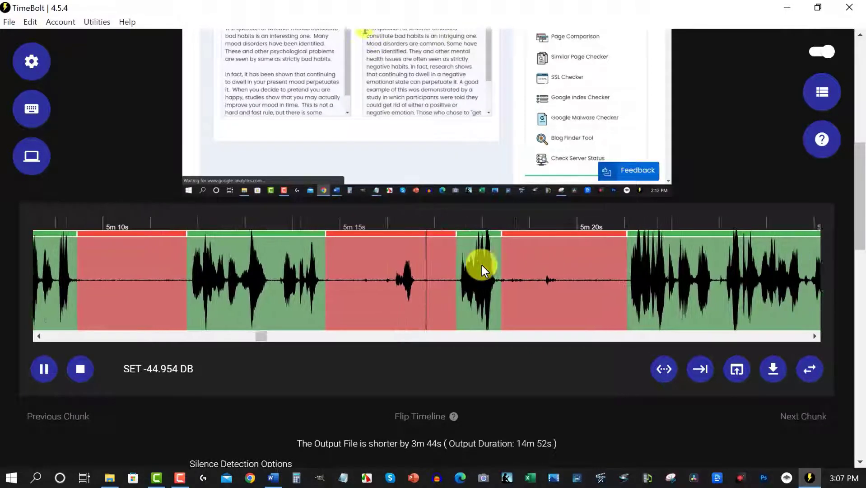
pyautogui.press('space')
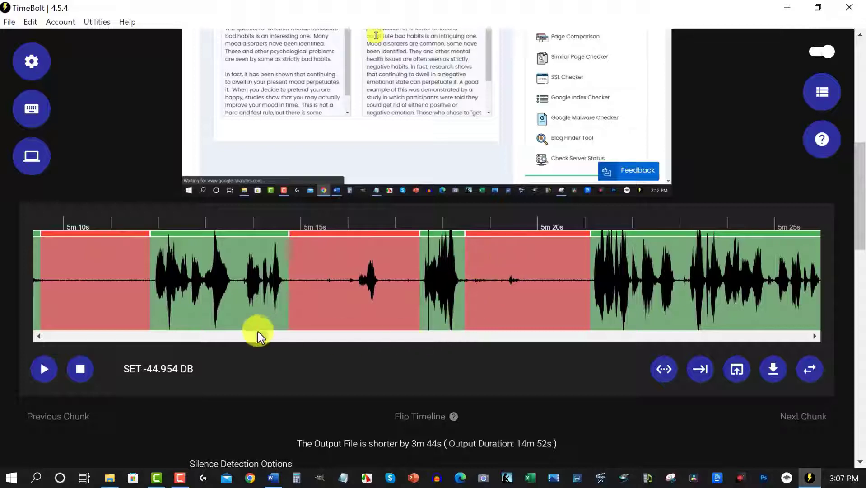
# - Preview the removed section just after 5m 50s, and split it around the sound burst so that this middle piece is kept
pyautogui.moveTo(260, 334); pyautogui.dragTo(282, 336)
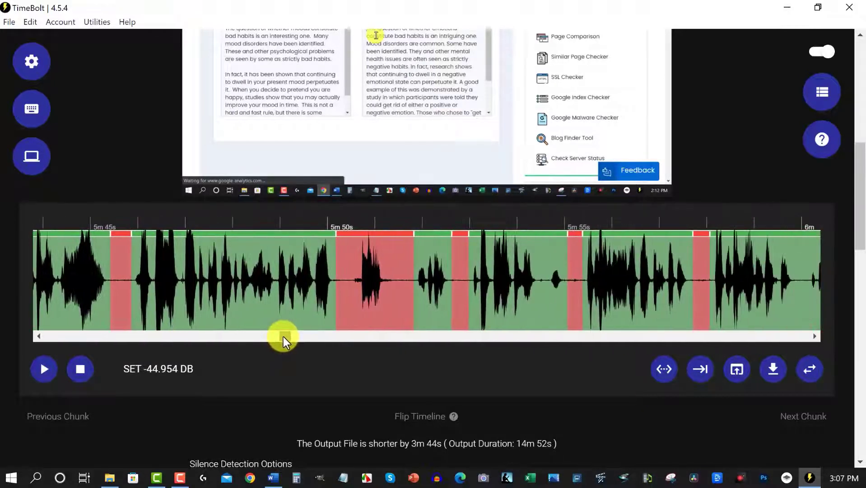
pyautogui.click(326, 265)
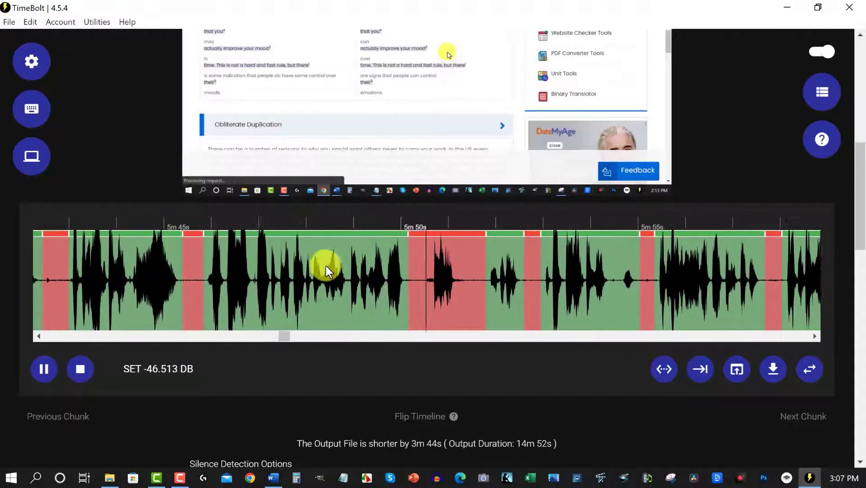
pyautogui.press('space')
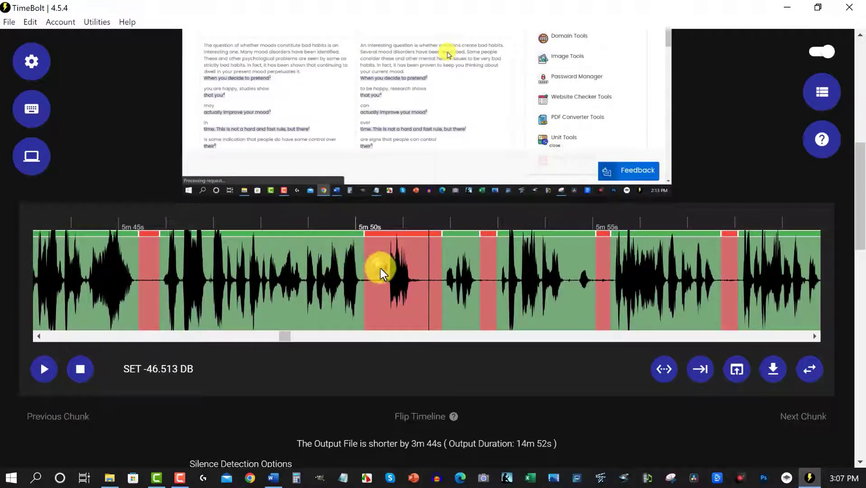
pyautogui.click(380, 268)
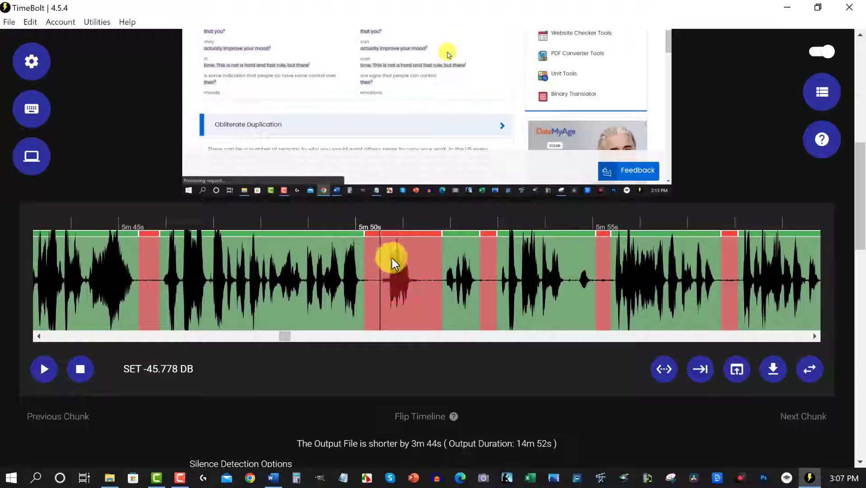
pyautogui.click(420, 262)
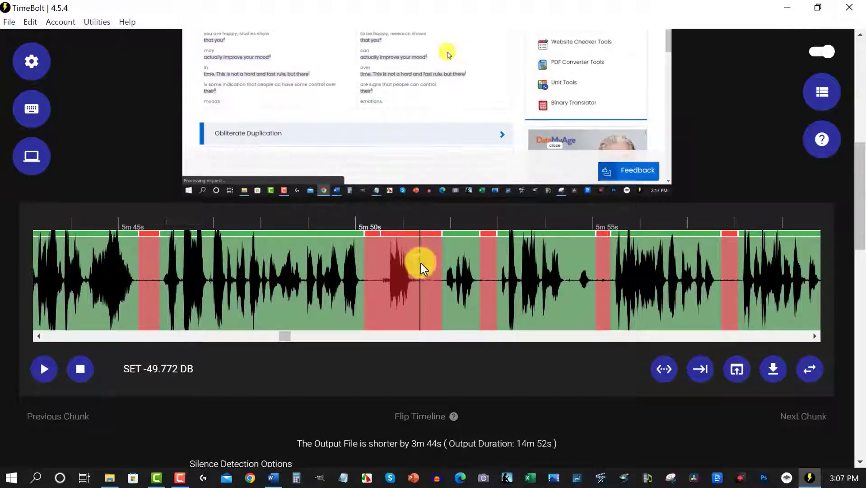
pyautogui.click(400, 234)
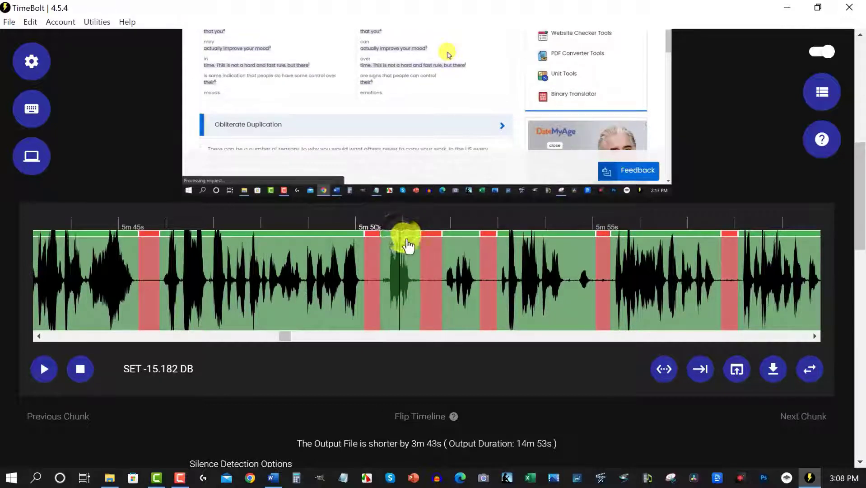
# - Preview the kept 6:15-6:24 section from about 6m 17s to just past 6m 20s, where the Article Rewriter page is shown
pyautogui.moveTo(282, 338); pyautogui.dragTo(302, 338)
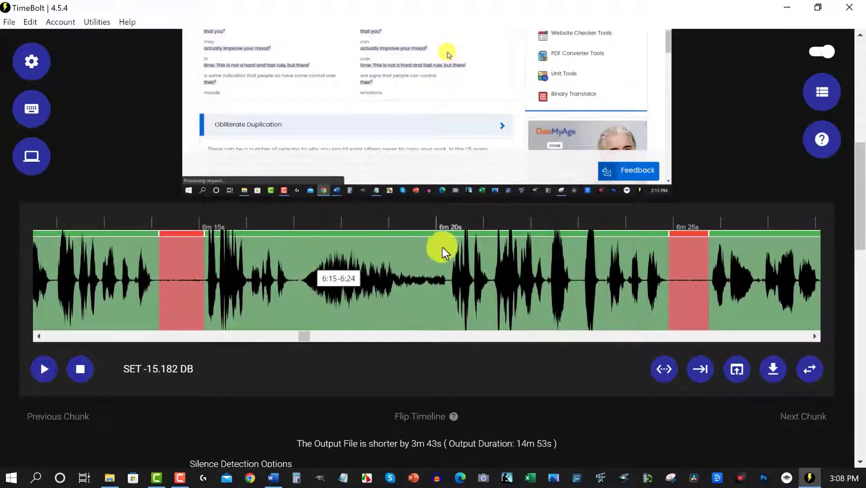
pyautogui.click(447, 251)
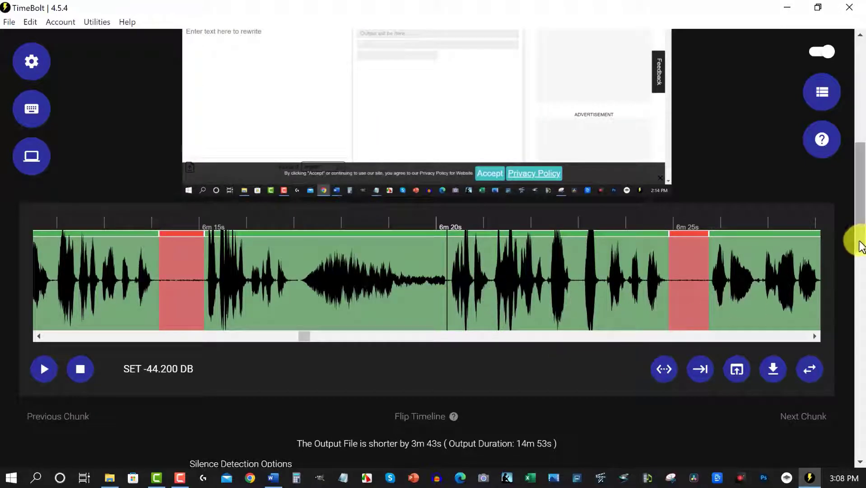
pyautogui.scroll(3, 857, 194)
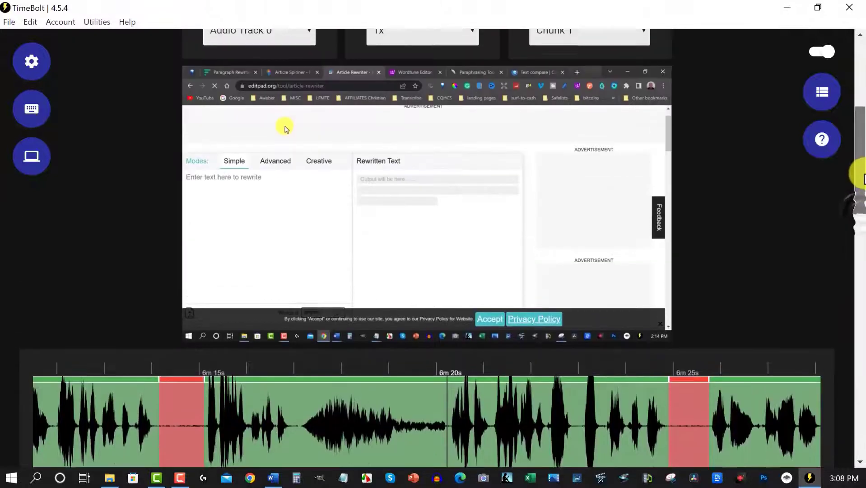
pyautogui.scroll(1, 858, 171)
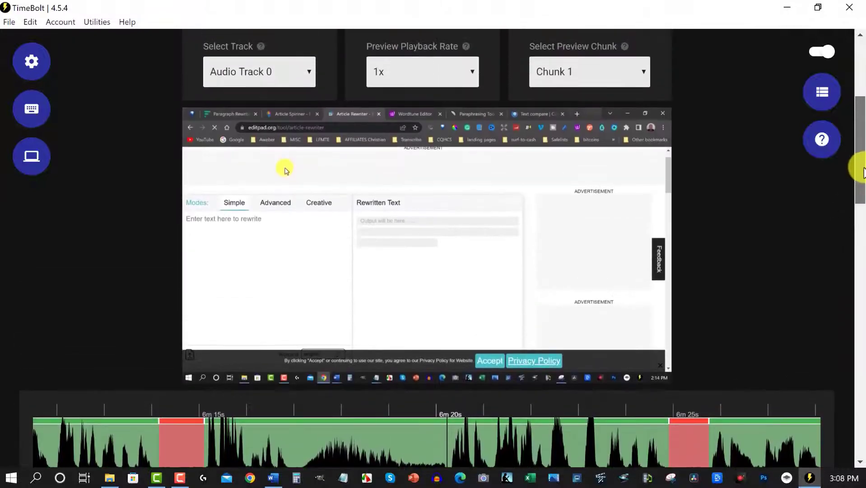
pyautogui.click(291, 433)
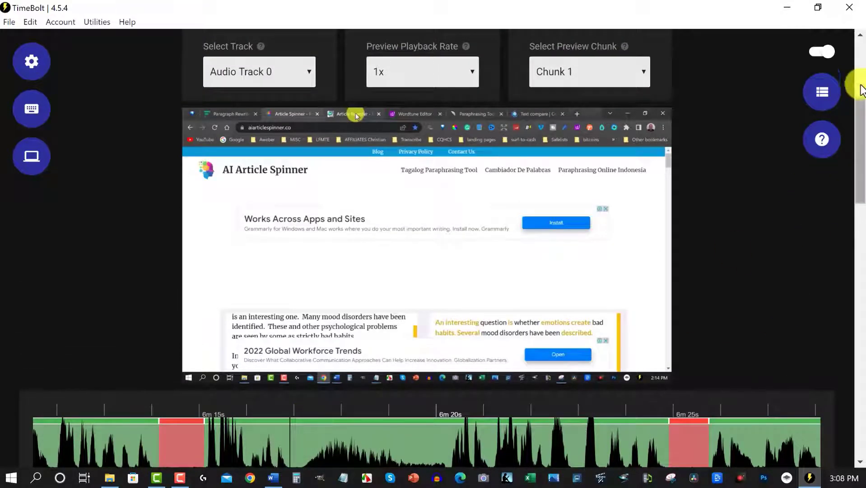
pyautogui.scroll(-1, 860, 119)
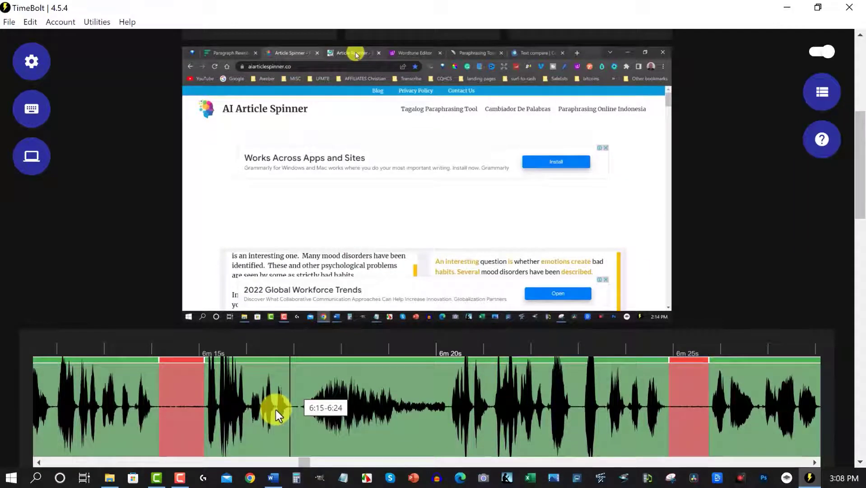
pyautogui.press('space')
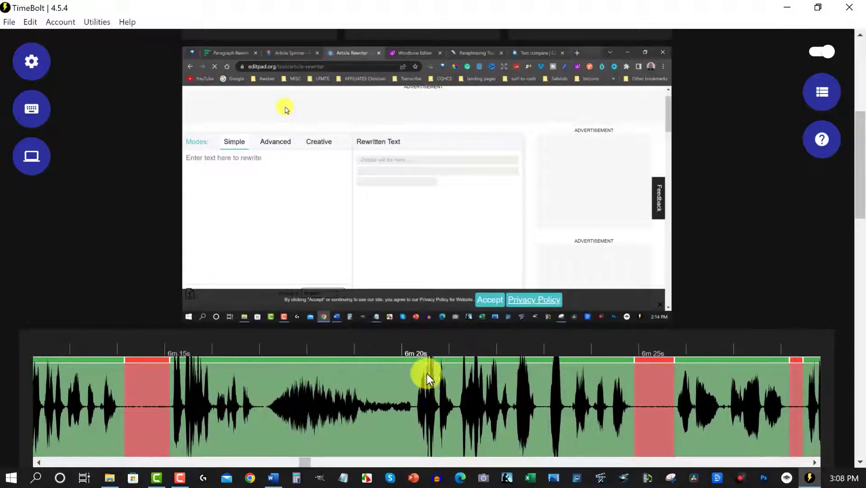
# - Split the kept section just after 6m 20s and apply a 75% punch-in anchored to the top-left on the 6:20-6:24 part
pyautogui.click(414, 382)
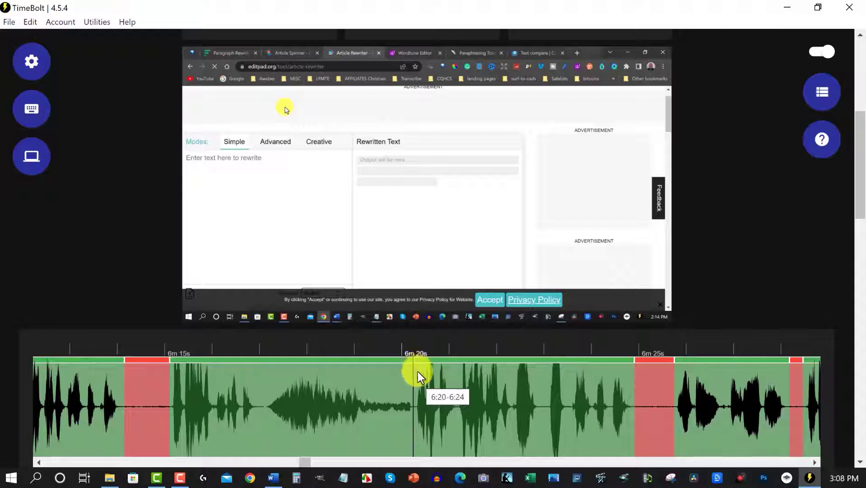
pyautogui.press('space')
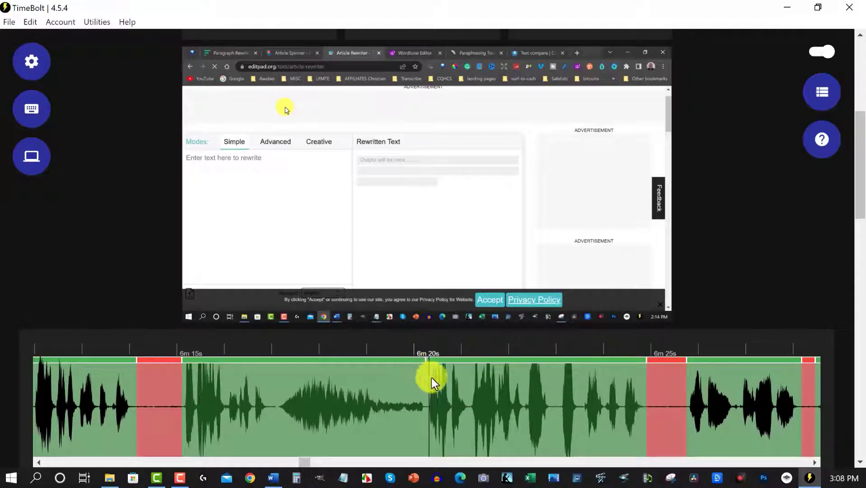
pyautogui.rightClick(458, 376)
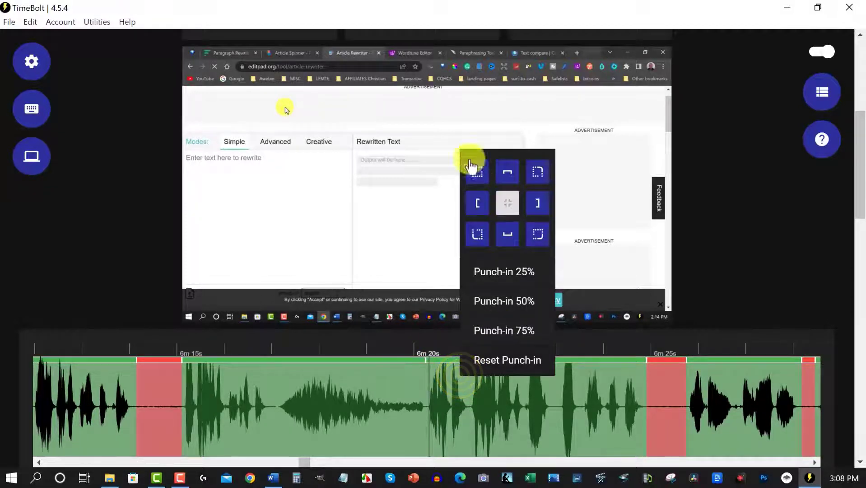
pyautogui.click(477, 170)
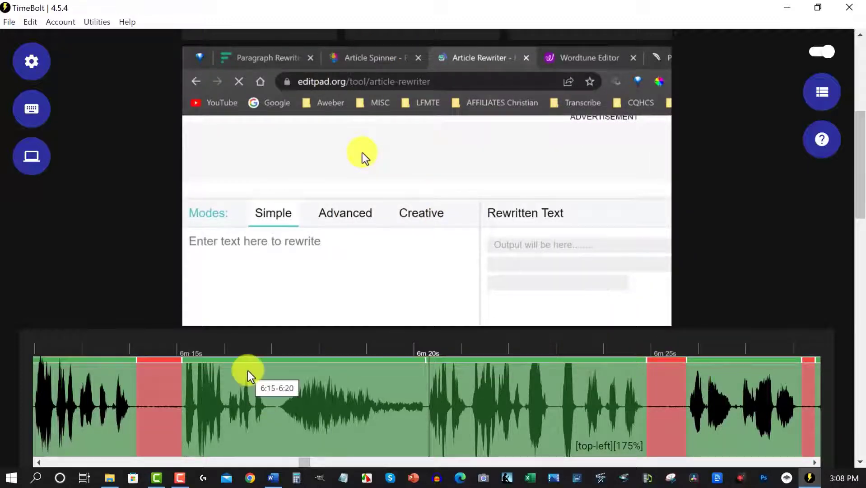
pyautogui.press('space')
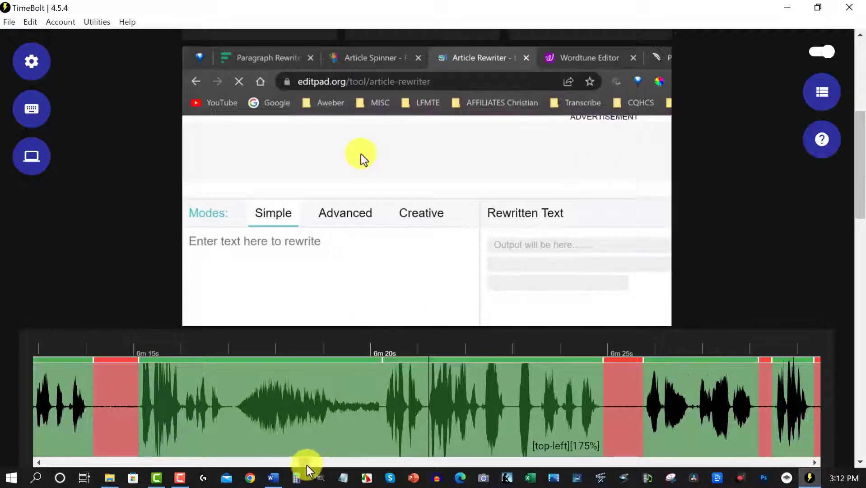
# - Review the timeline around 7m 40s, place the playhead in the removed section near 7m 38s, and look through to about 18m 35s
pyautogui.moveTo(307, 465); pyautogui.dragTo(358, 463)
pyautogui.moveTo(370, 462); pyautogui.dragTo(357, 463)
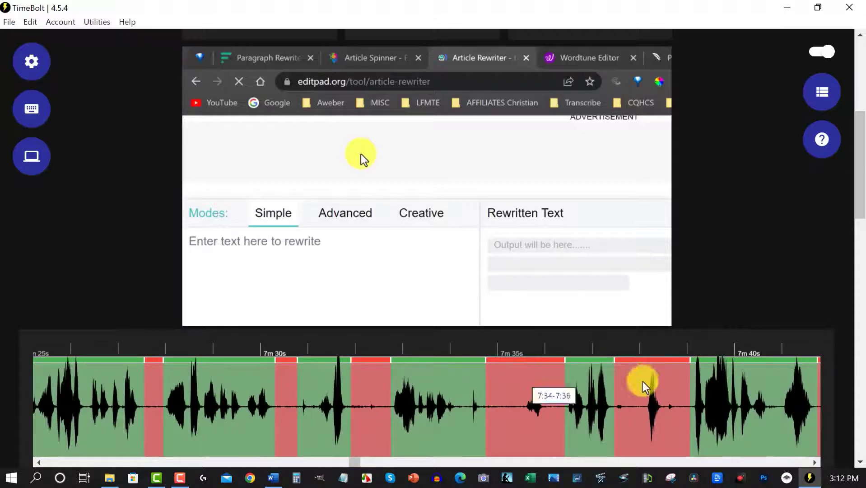
pyautogui.click(643, 383)
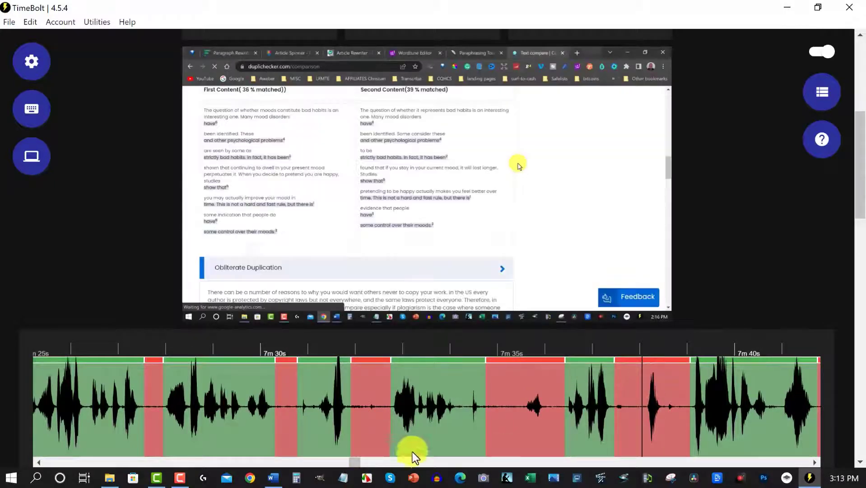
pyautogui.moveTo(353, 462); pyautogui.dragTo(834, 452)
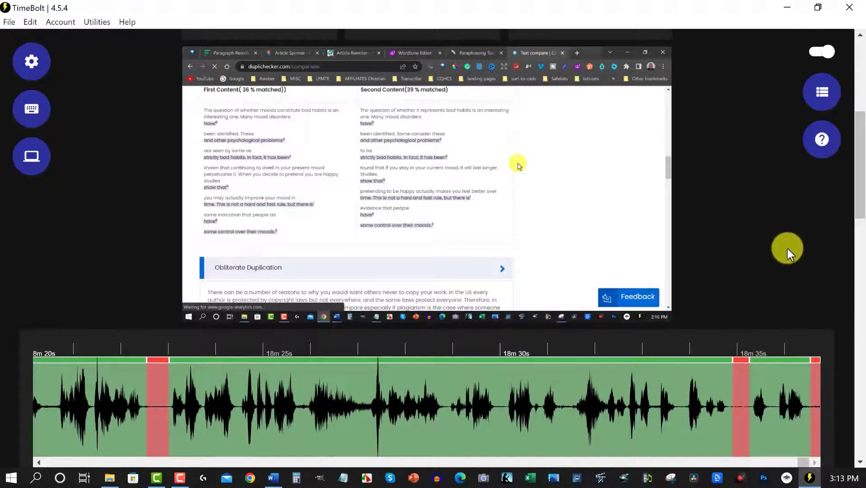
# - Add the trimmed video to the render queue with the current output path and start rendering
pyautogui.scroll(-8, 787, 247)
pyautogui.scroll(-3, 780, 252)
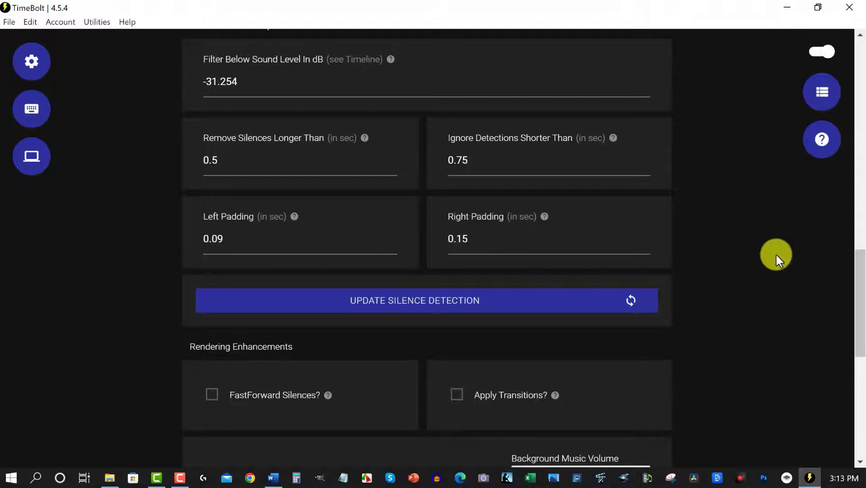
pyautogui.scroll(-9, 776, 255)
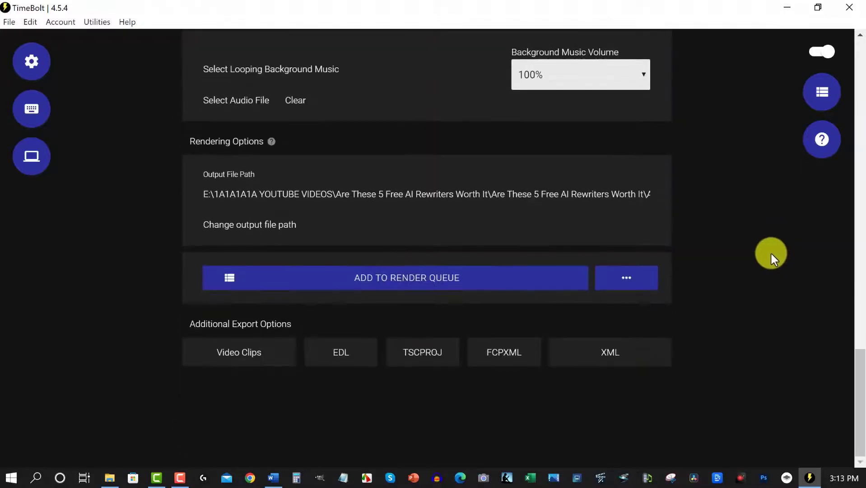
pyautogui.click(410, 282)
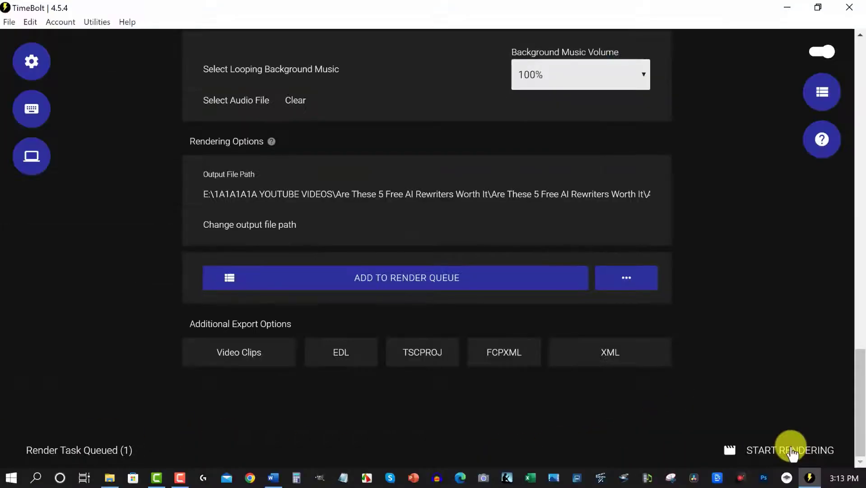
pyautogui.click(722, 425)
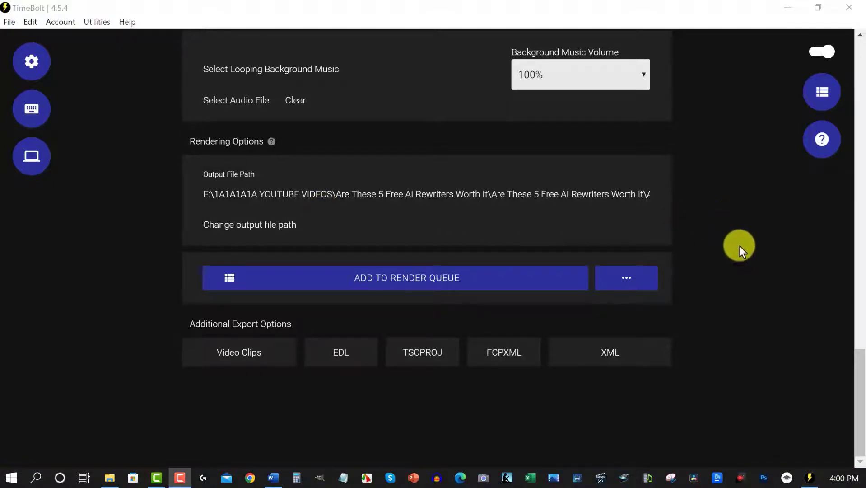
# - Switch to File Explorer and locate the rendered file "Are These 5 Free AI Rewriters Worth It UNEDITED_filtered" in the output folder
pyautogui.click(110, 478)
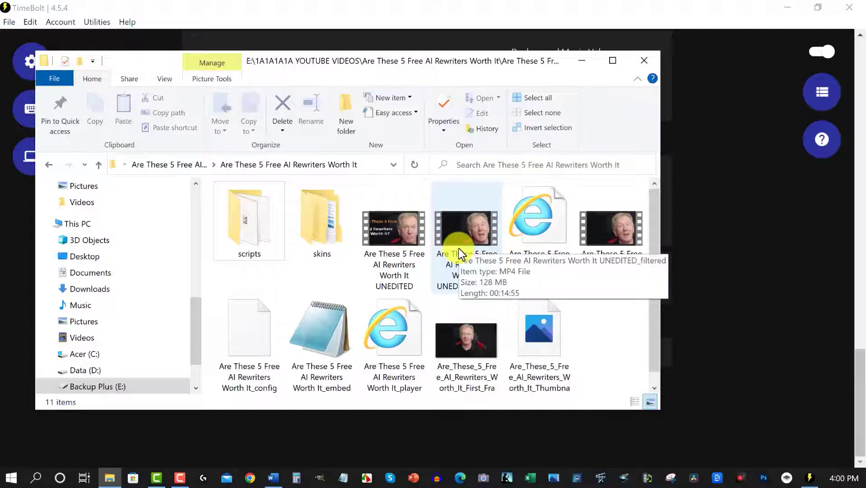
# - Switch back to TimeBolt and check the output file's duration and how much shorter it is than the source
pyautogui.click(726, 170)
pyautogui.scroll(10, 727, 170)
pyautogui.scroll(-7, 726, 170)
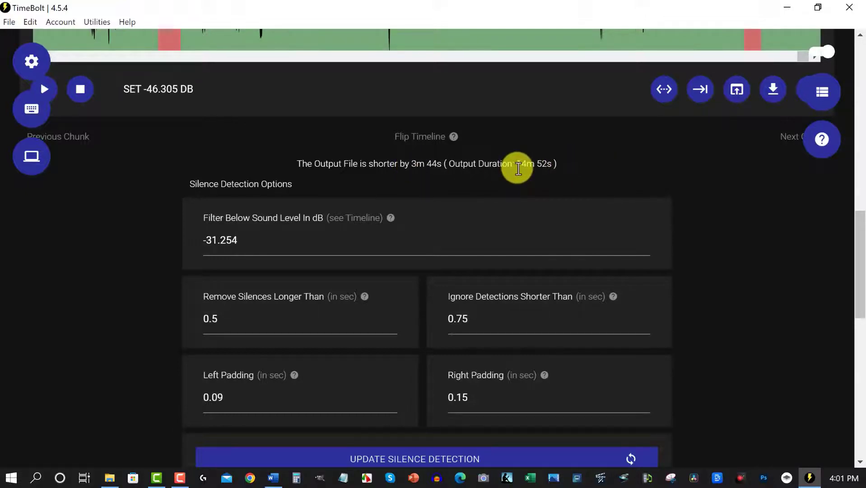
# - Switch to File Explorer, open "Are These 5 Free AI Rewriters Worth It UNEDITED_filtered" in the video player, and play it from about 0:50
pyautogui.moveTo(154, 481)
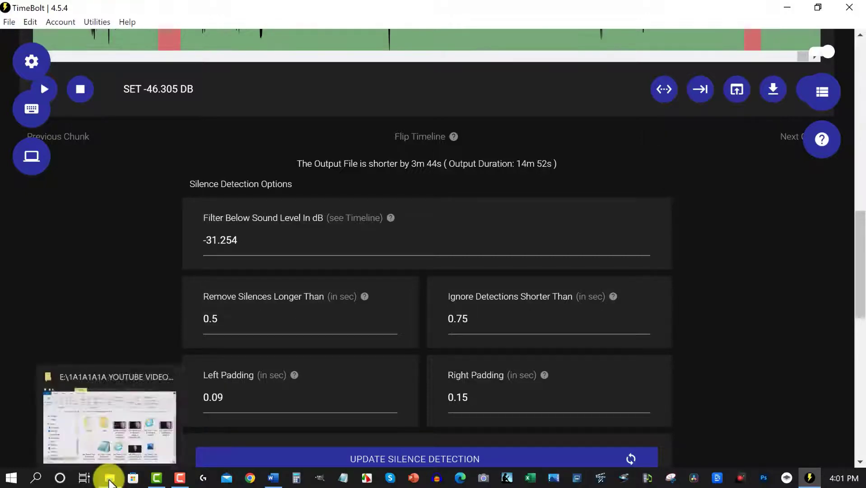
pyautogui.click(109, 479)
pyautogui.doubleClick(460, 232)
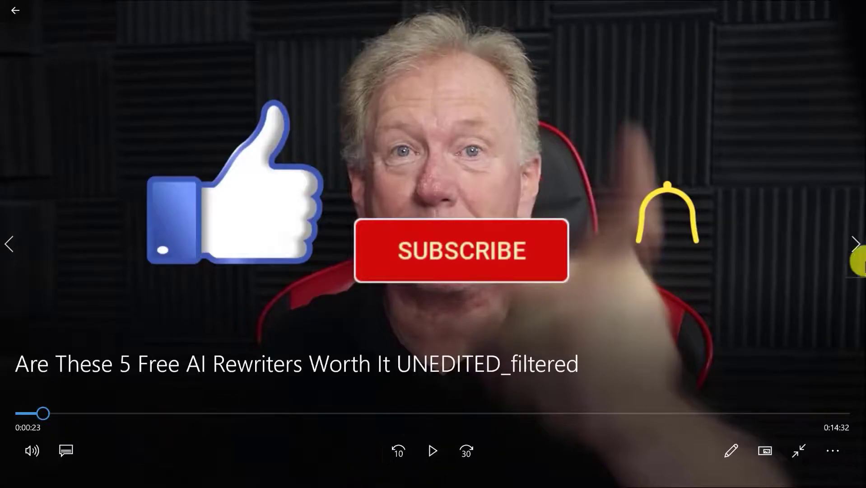
pyautogui.moveTo(32, 412); pyautogui.dragTo(66, 419)
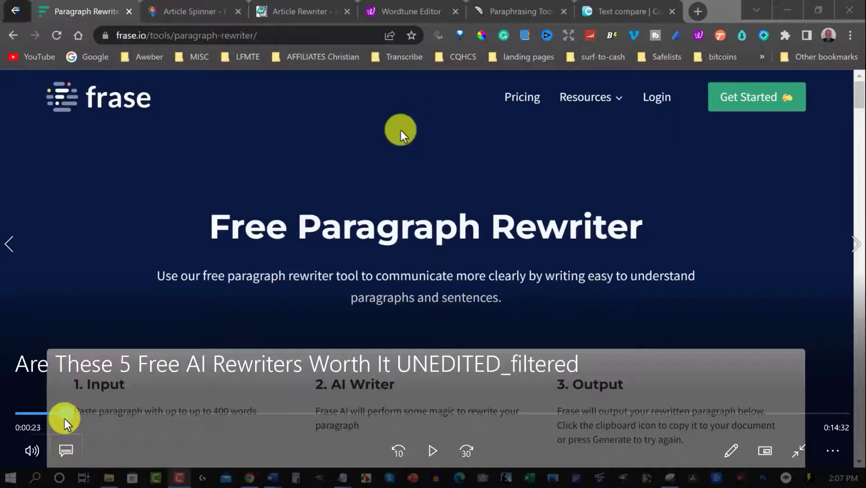
pyautogui.click(433, 450)
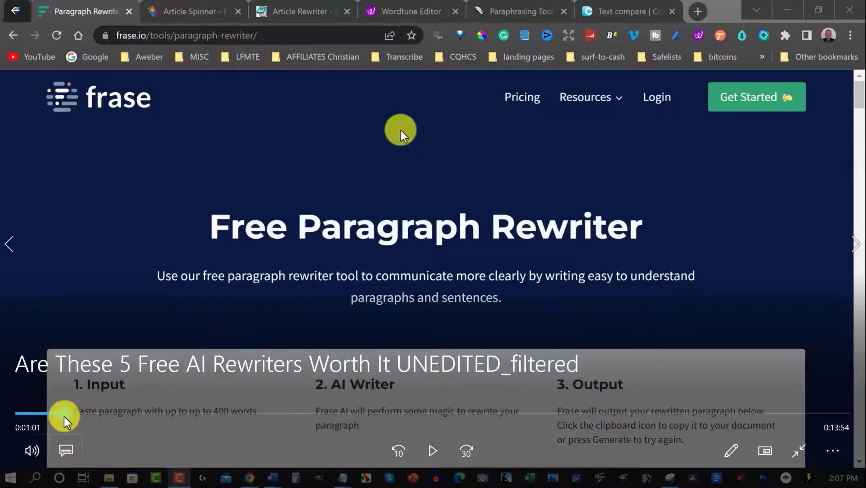
# - Scrub back and forth through the first couple of minutes of the rendered video to check the zoomed sections
pyautogui.moveTo(64, 416)
pyautogui.mouseDown()
pyautogui.moveTo(40, 409)
pyautogui.moveTo(51, 413)
pyautogui.mouseUp()
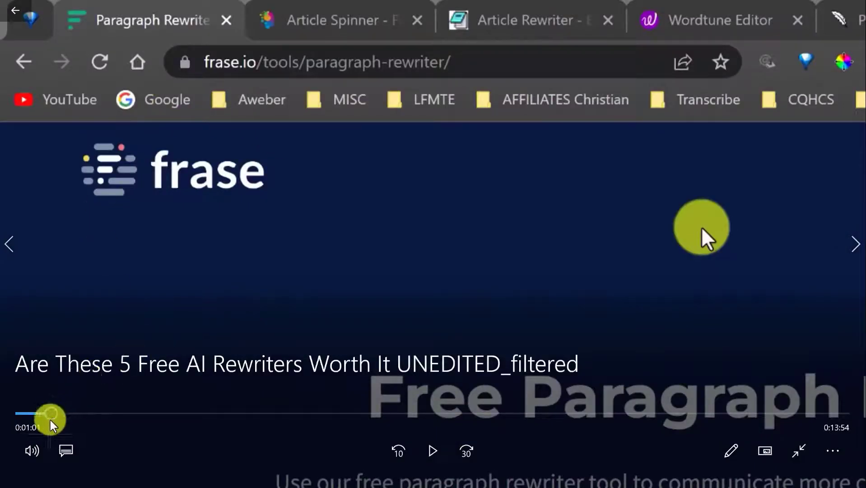
pyautogui.moveTo(46, 414); pyautogui.dragTo(75, 414)
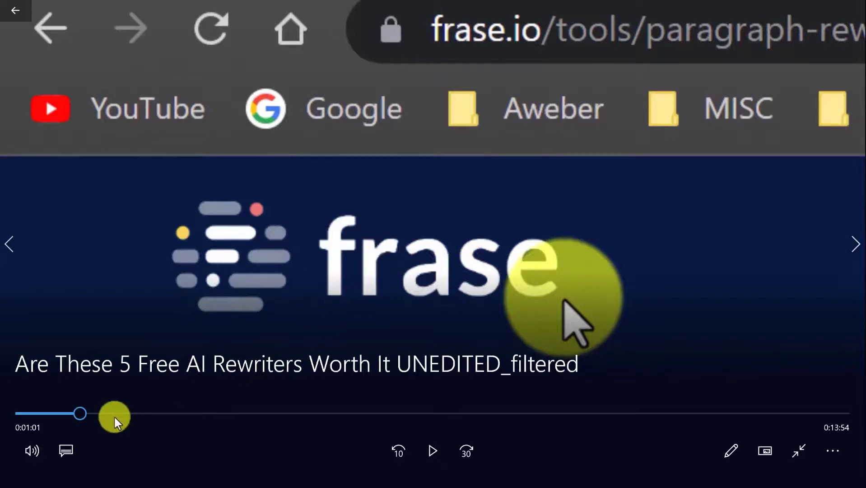
pyautogui.moveTo(82, 411)
pyautogui.mouseDown()
pyautogui.moveTo(52, 414)
pyautogui.moveTo(92, 414)
pyautogui.mouseUp()
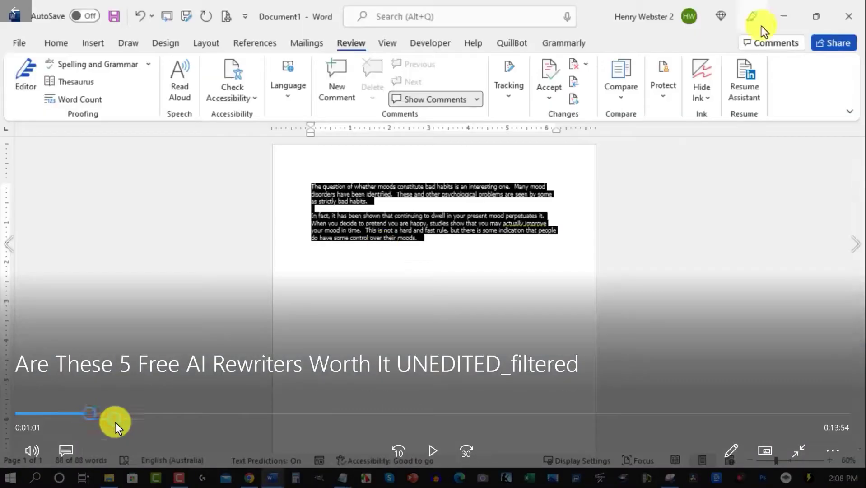
# - Exit the video's full-screen view and minimize the player and File Explorer to return to TimeBolt
pyautogui.click(803, 447)
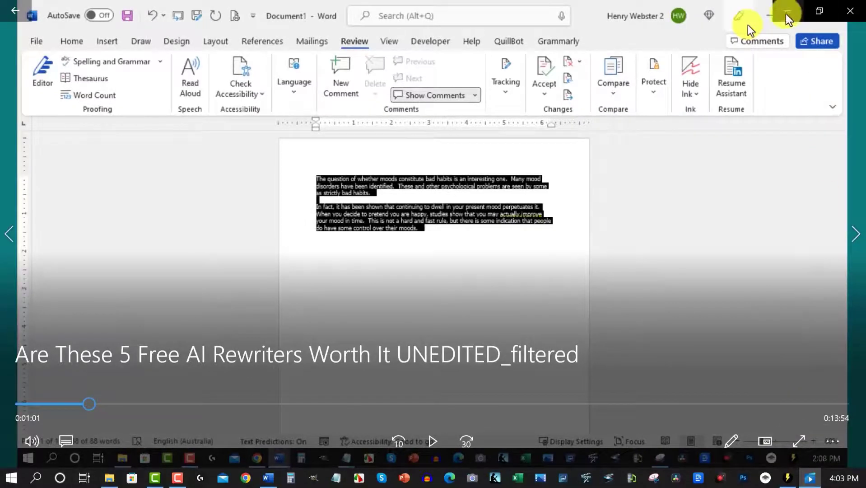
pyautogui.click(788, 9)
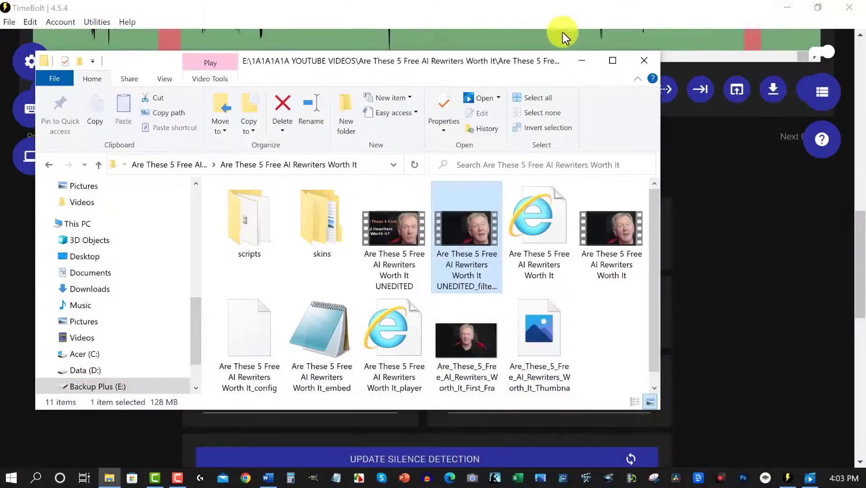
pyautogui.click(583, 60)
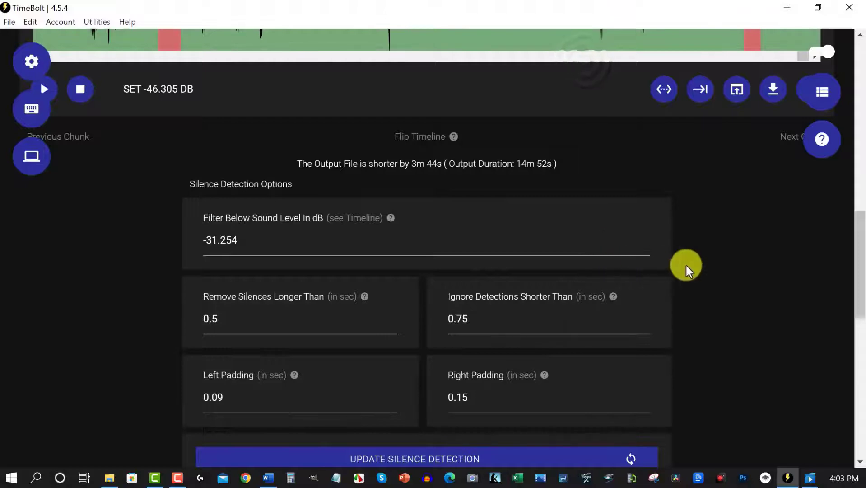
# - Review the silence detection options, the timeline from 18m 20s to 18m 35s, and the selected source file and preview settings
pyautogui.scroll(15, 699, 262)
pyautogui.scroll(-2, 699, 261)
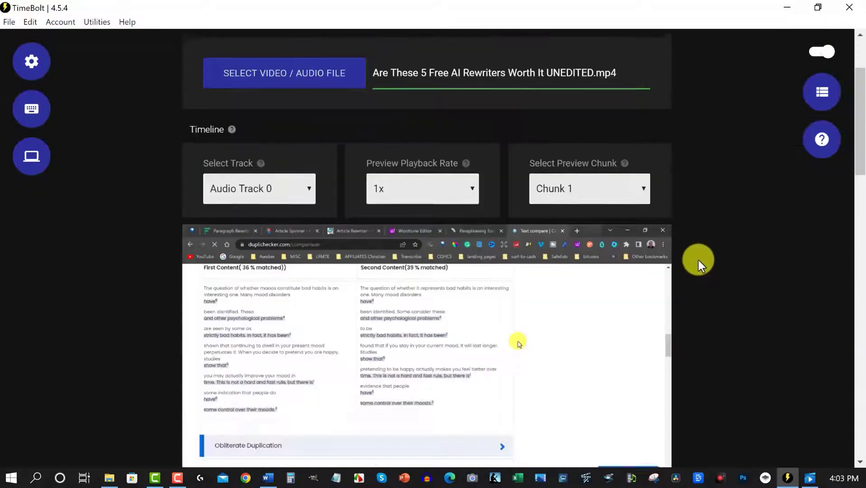
pyautogui.scroll(-10, 698, 260)
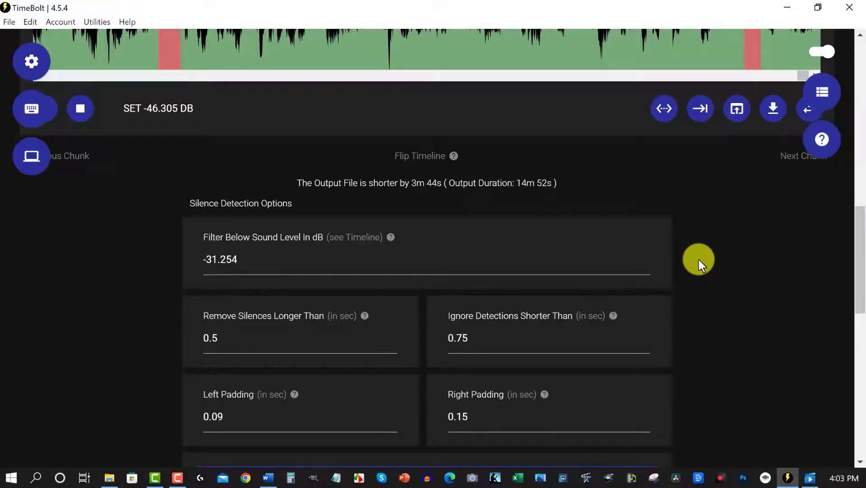
pyautogui.scroll(5, 698, 259)
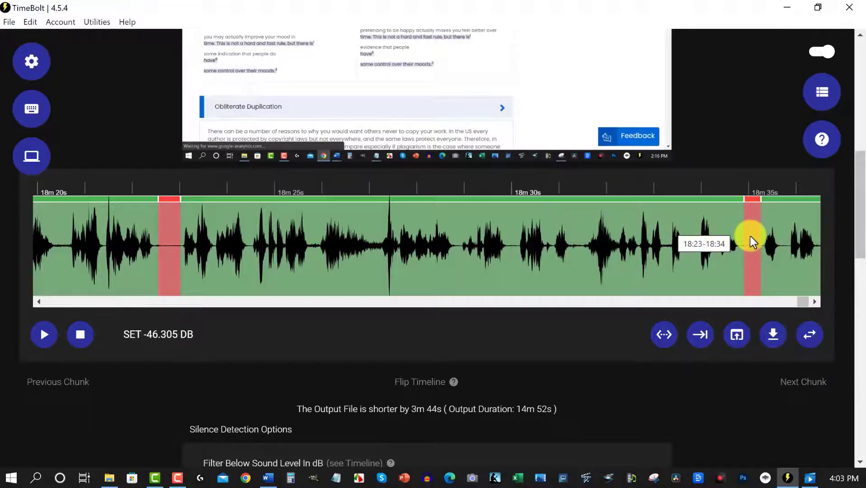
pyautogui.scroll(7, 744, 244)
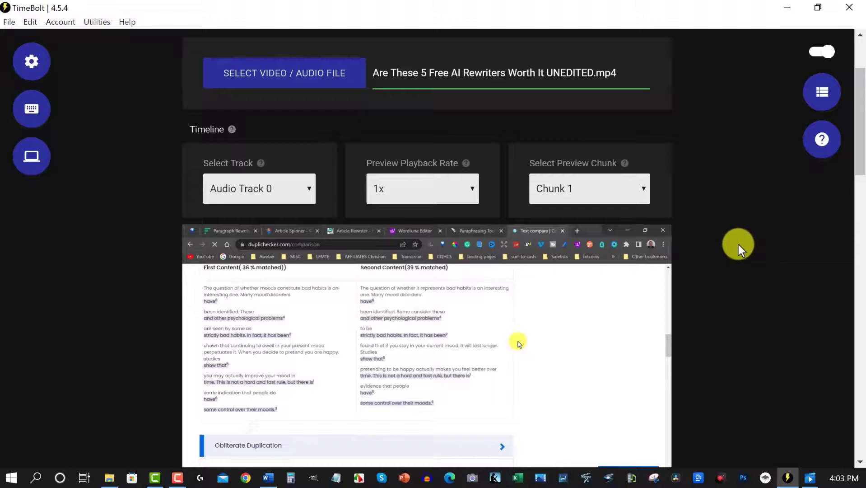
pyautogui.scroll(2, 735, 239)
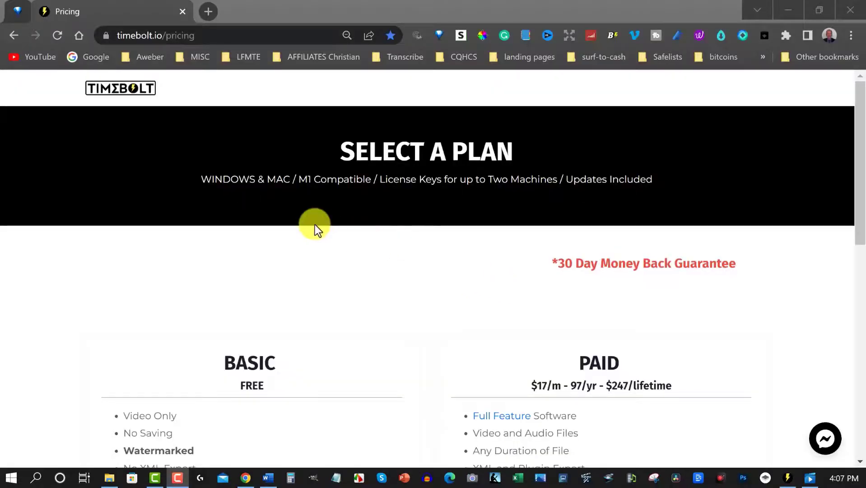
# - Examine the Basic plan on the TimeBolt pricing page, highlighting its "Watermarked" limitation
pyautogui.scroll(-3, 440, 261)
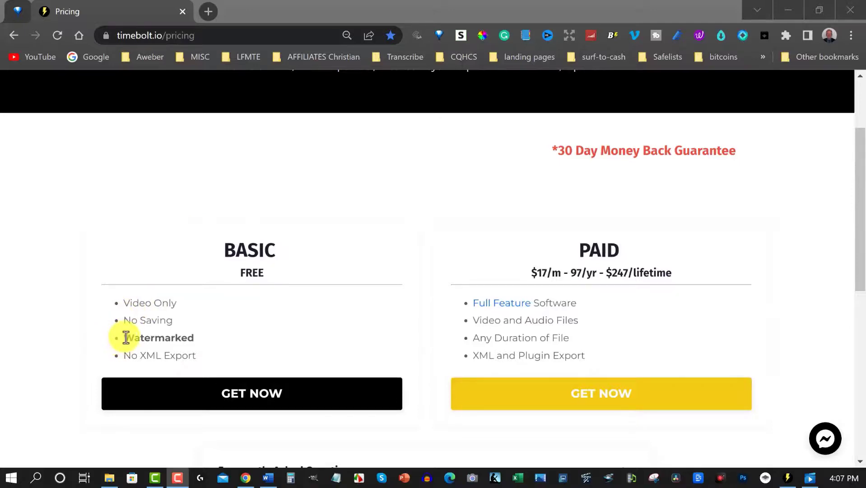
pyautogui.moveTo(126, 337); pyautogui.dragTo(197, 336)
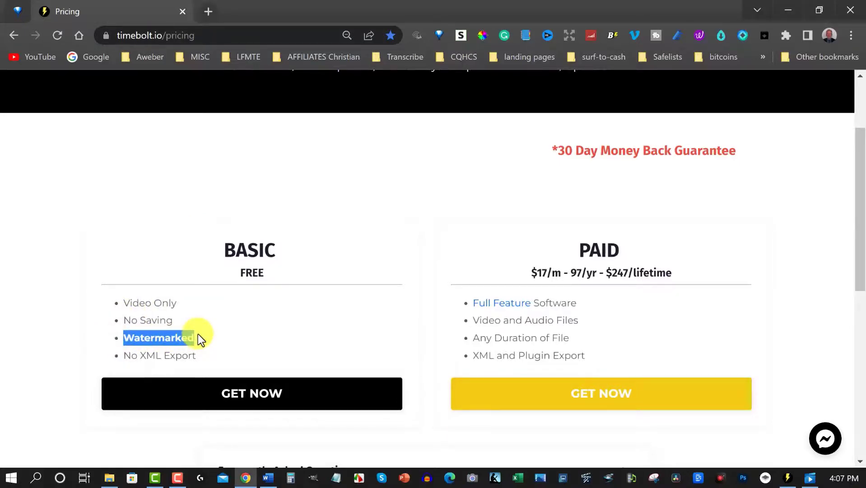
pyautogui.click(427, 250)
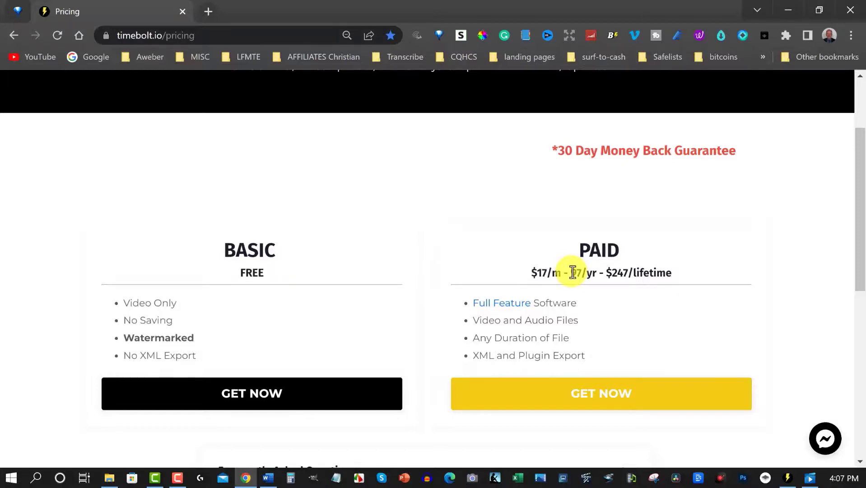
# - Examine the Paid plan's pricing, highlighting the yearly and lifetime prices, and clear the text selection
pyautogui.moveTo(571, 272); pyautogui.dragTo(596, 272)
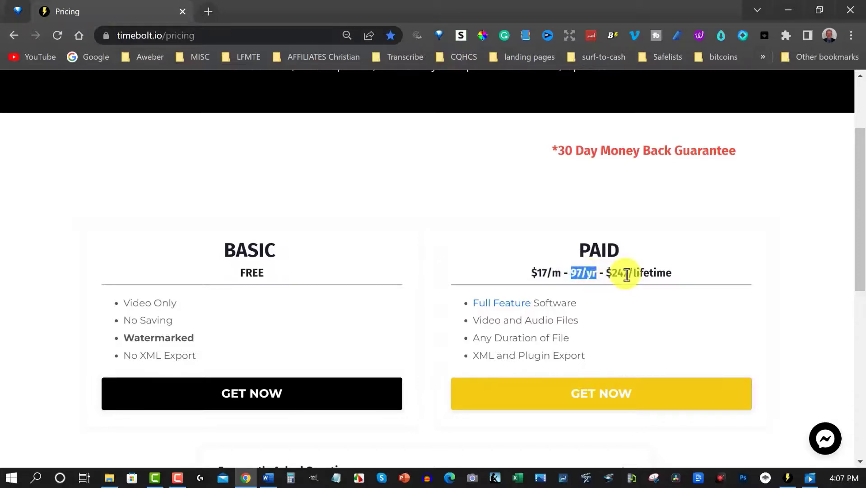
pyautogui.click(615, 273)
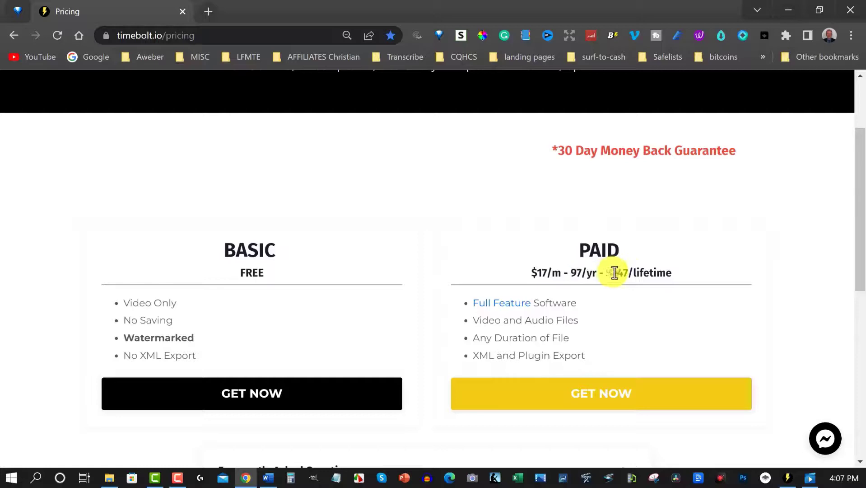
pyautogui.moveTo(615, 272); pyautogui.dragTo(679, 276)
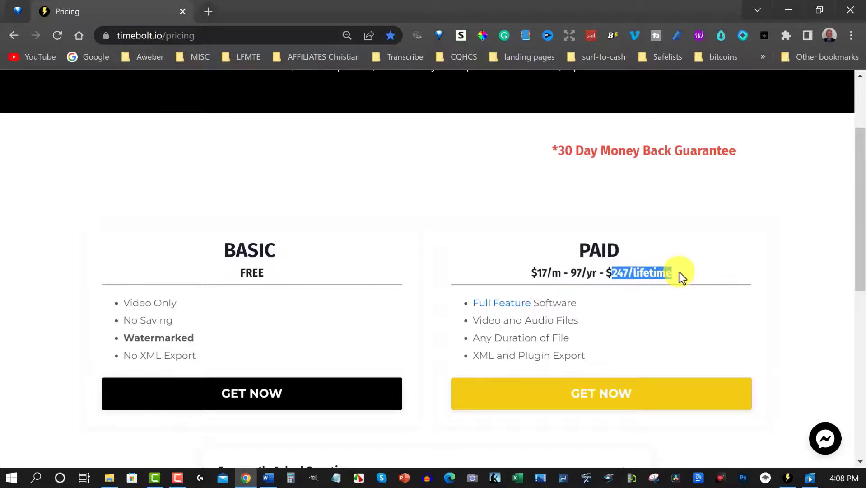
pyautogui.click(574, 273)
pyautogui.moveTo(586, 272); pyautogui.dragTo(596, 273)
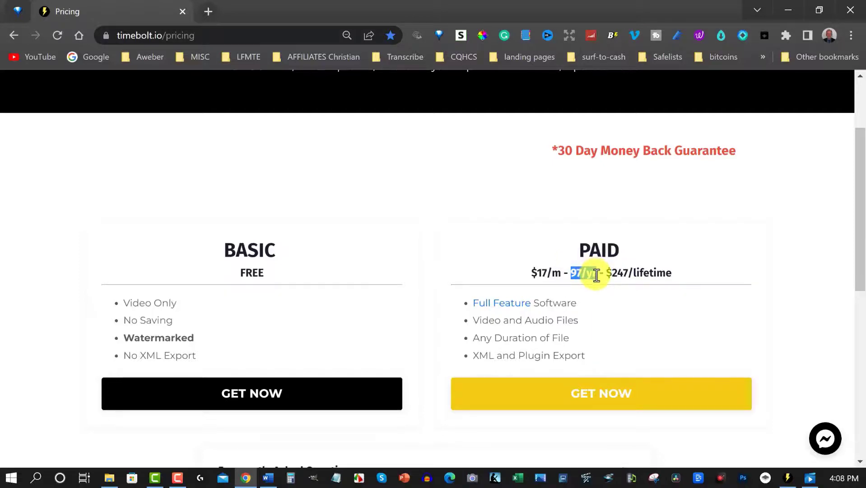
pyautogui.moveTo(606, 272); pyautogui.dragTo(673, 273)
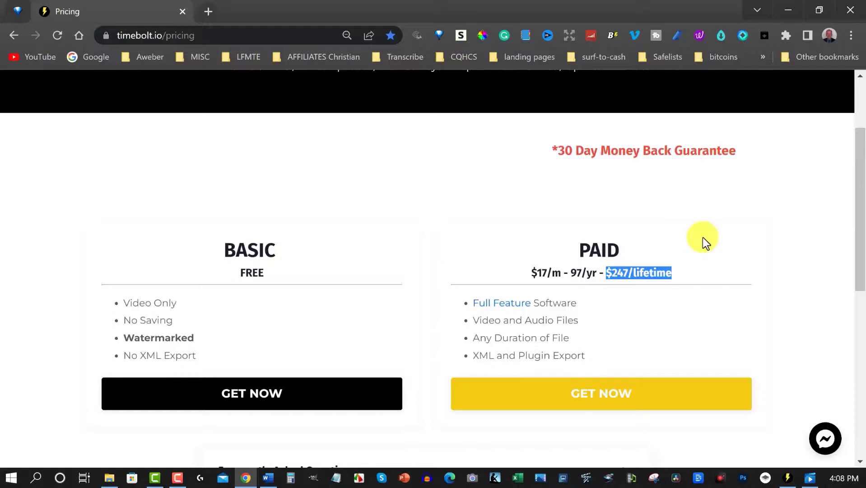
pyautogui.scroll(-1, 702, 238)
pyautogui.scroll(1, 702, 238)
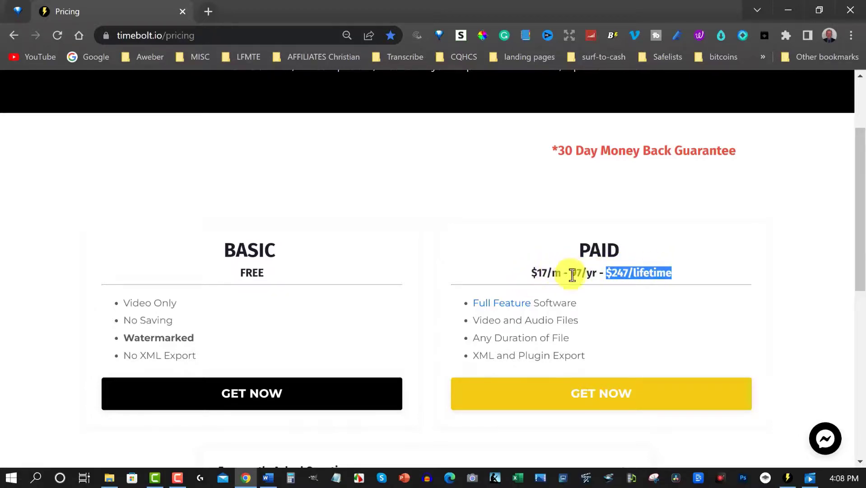
pyautogui.click(710, 329)
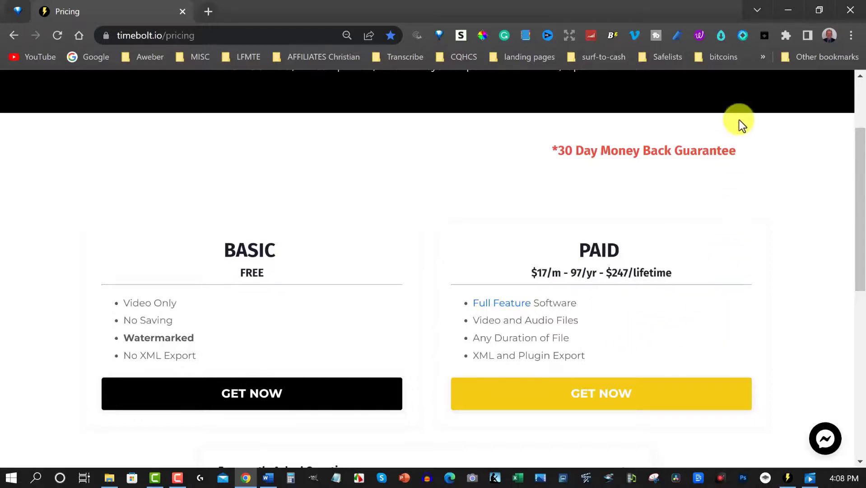
# - Switch back to TimeBolt from the pricing page, and restore and re-maximize its window
pyautogui.click(789, 479)
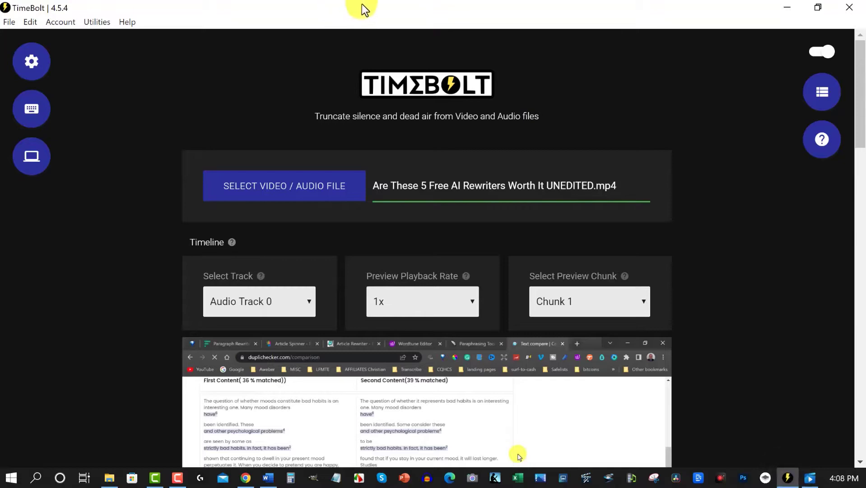
pyautogui.click(818, 7)
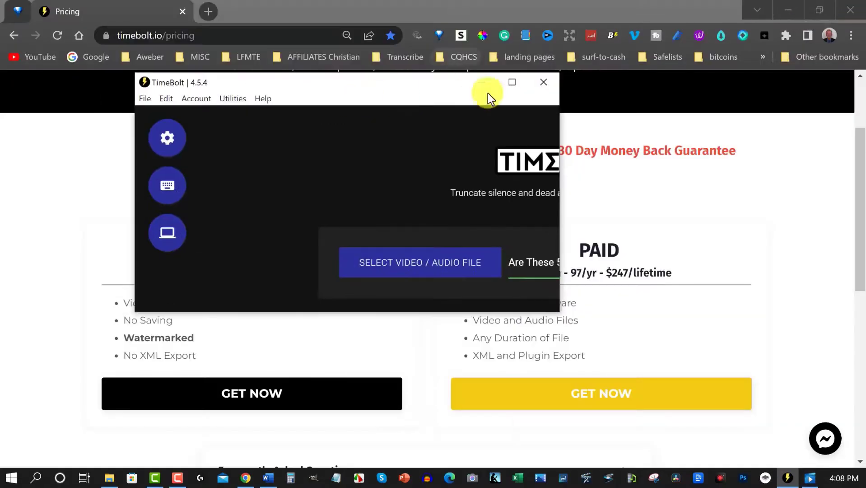
pyautogui.click(511, 83)
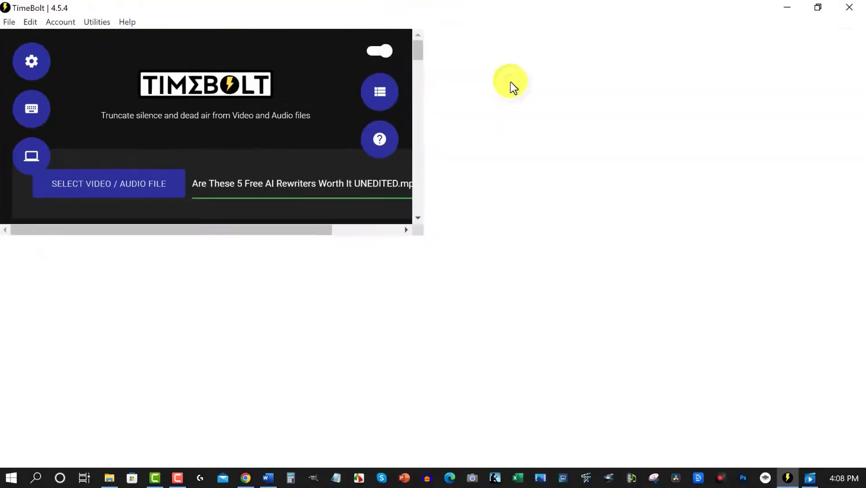